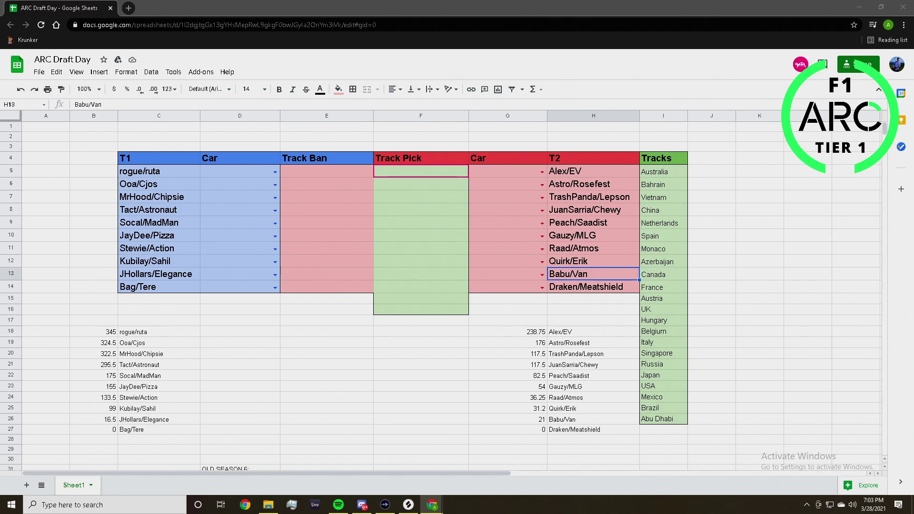
key("alt+Tab")
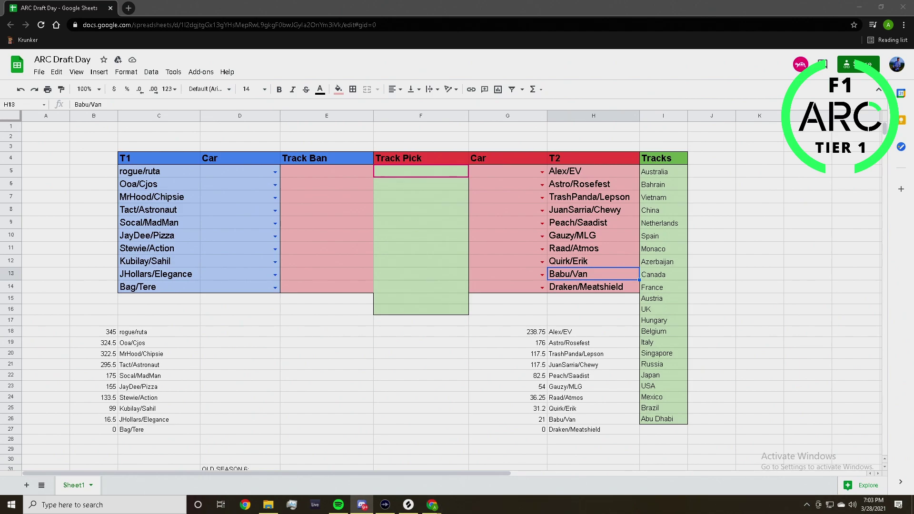
key("alt+Tab")
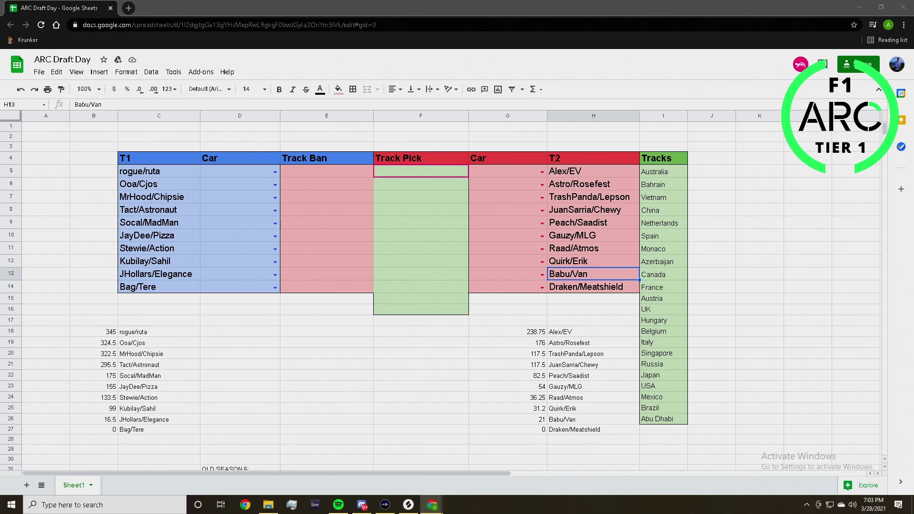
key("alt+Tab")
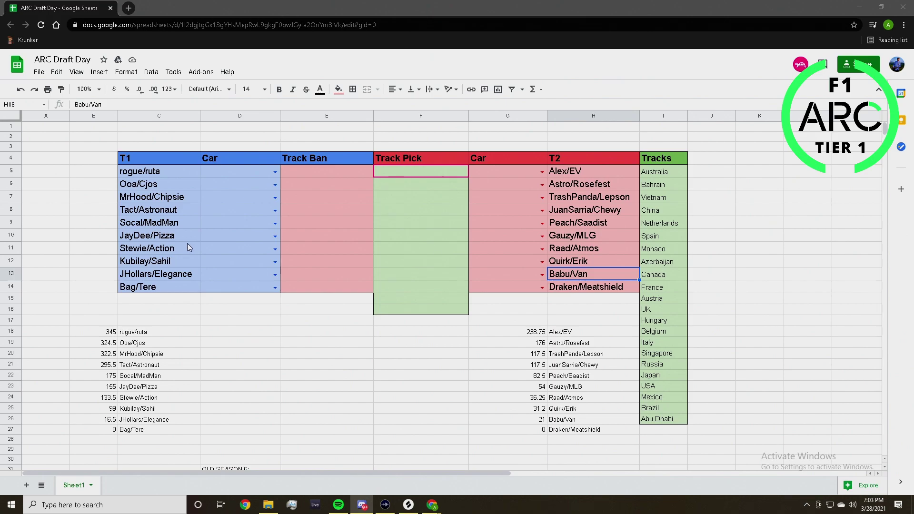
left_click(10, 390)
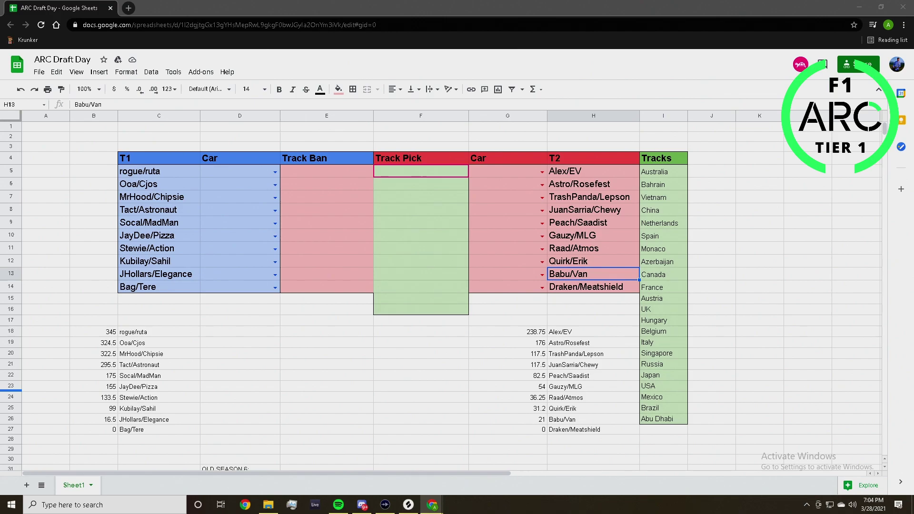
- For the T1 pair in row 5, enter Vietnam as the track ban and choose Alpha Tauri as the car
left_click(309, 173)
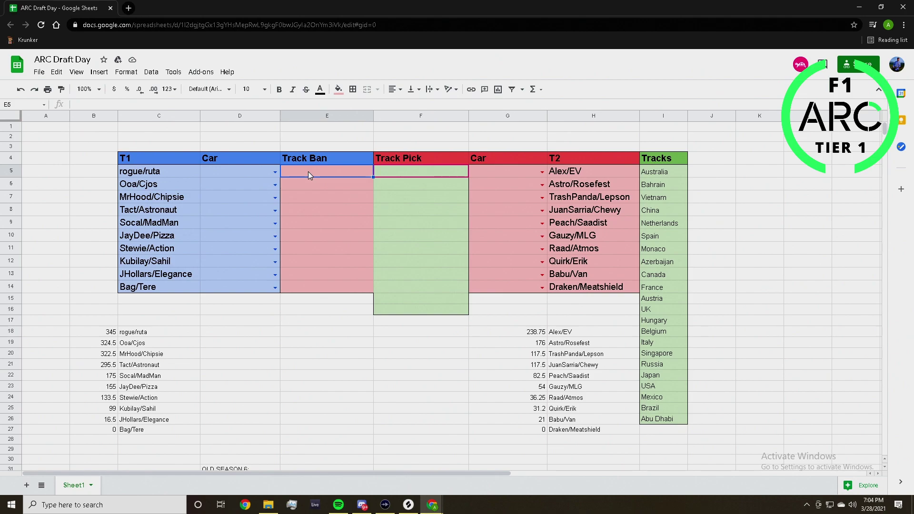
type("Vie")
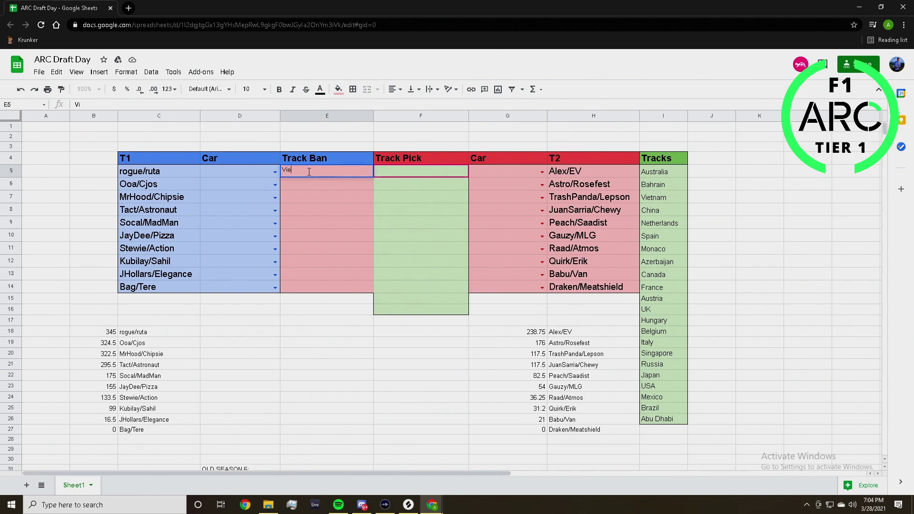
type("tnam")
left_click(275, 172)
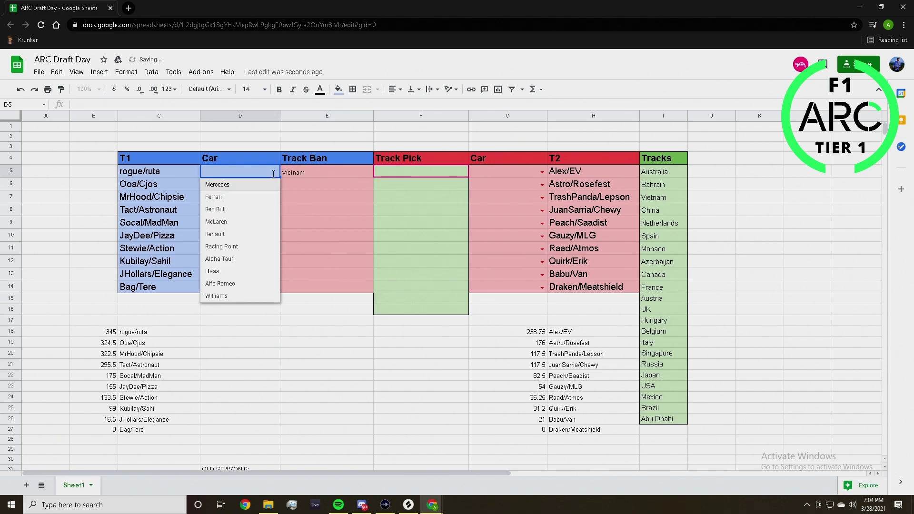
left_click(240, 259)
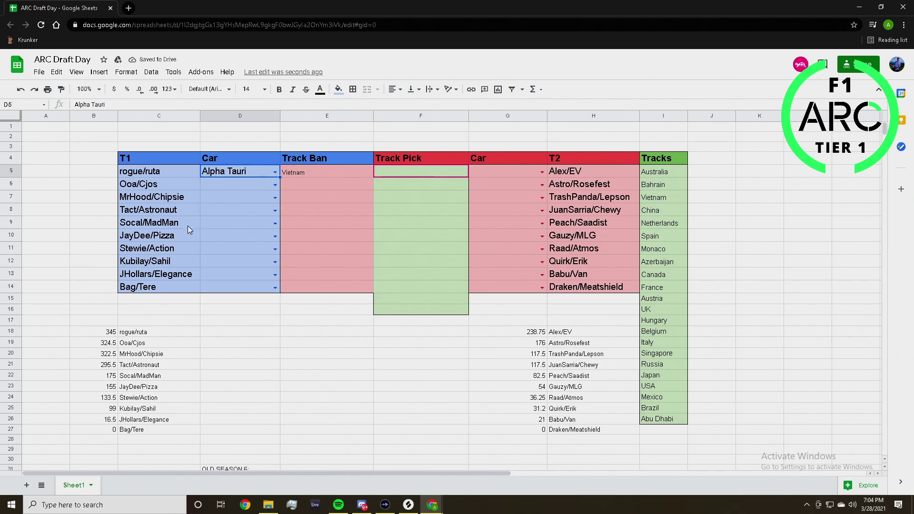
key("alt+Tab")
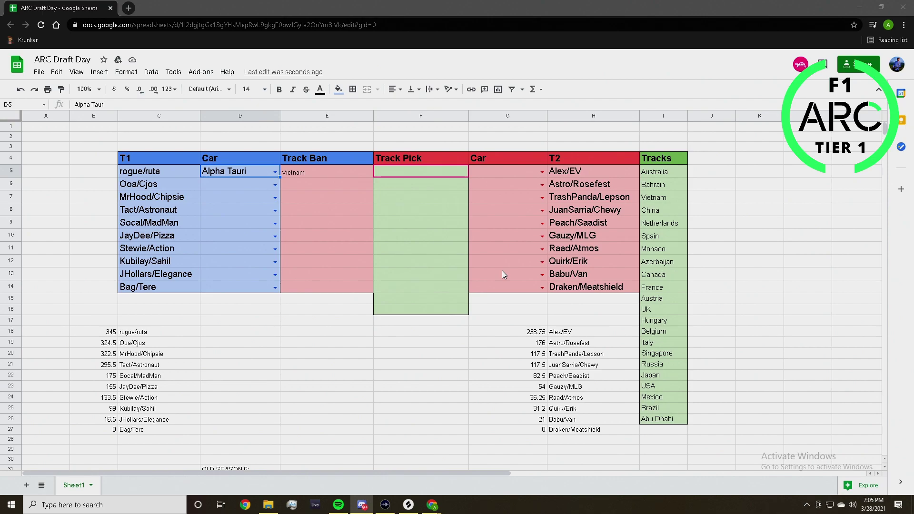
- For the T2 pair in row 5, choose Ferrari as the car and enter Monaco as the track pick
left_click(505, 173)
left_click(540, 172)
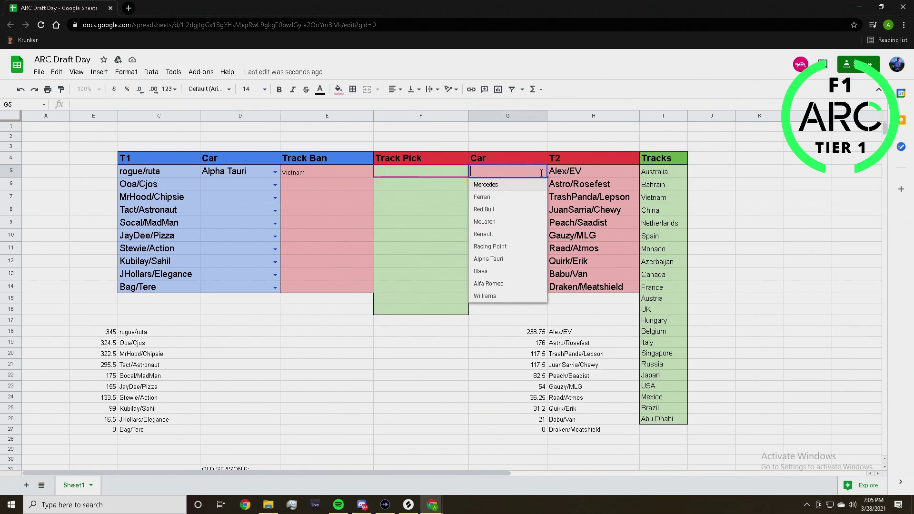
left_click(518, 198)
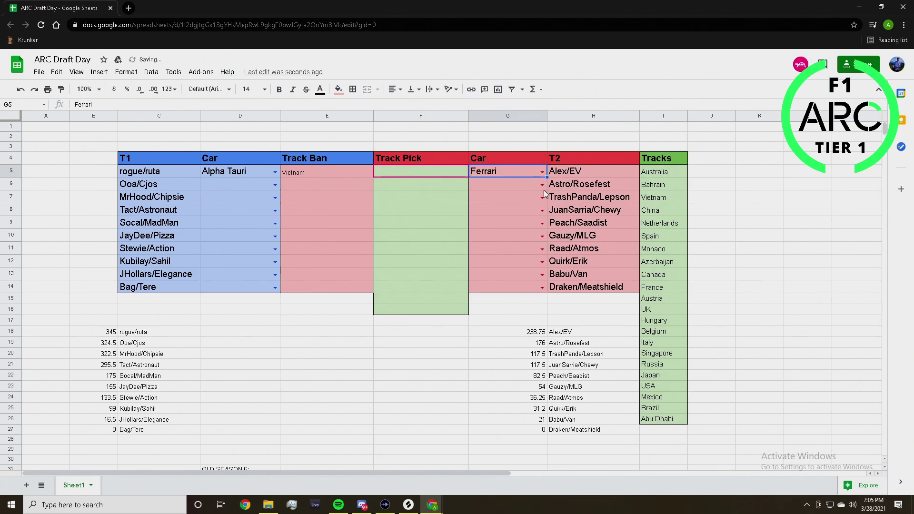
left_click(427, 171)
double_click(427, 172)
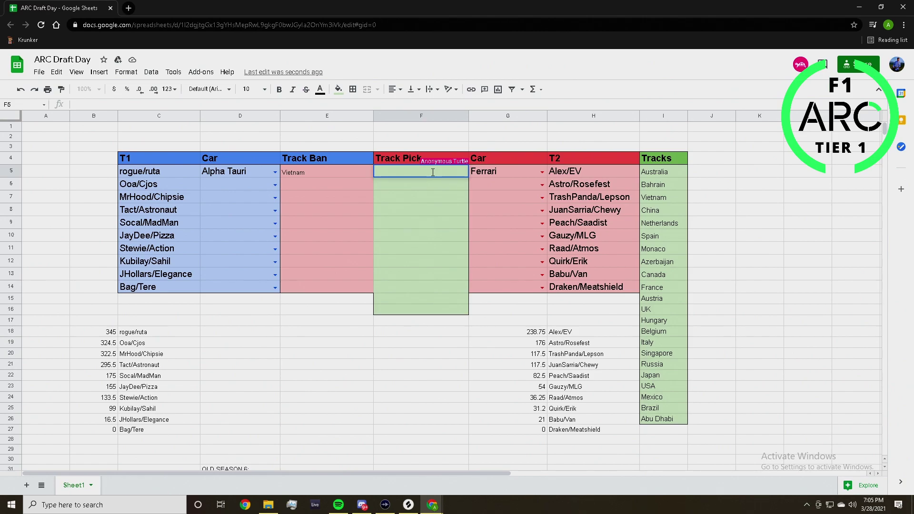
type("Monaco")
key("Return")
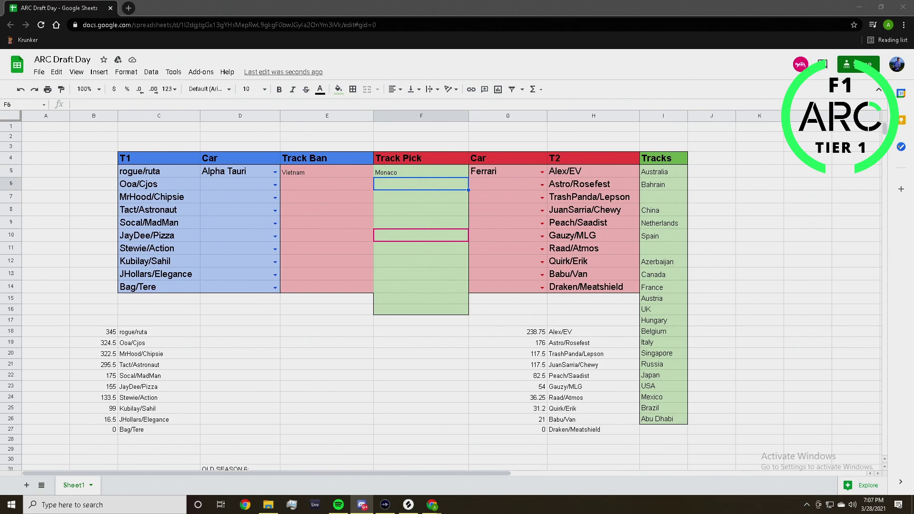
- For the T1 pair in row 6, choose Red Bull as the car and enter USA as the track ban
left_click(275, 184)
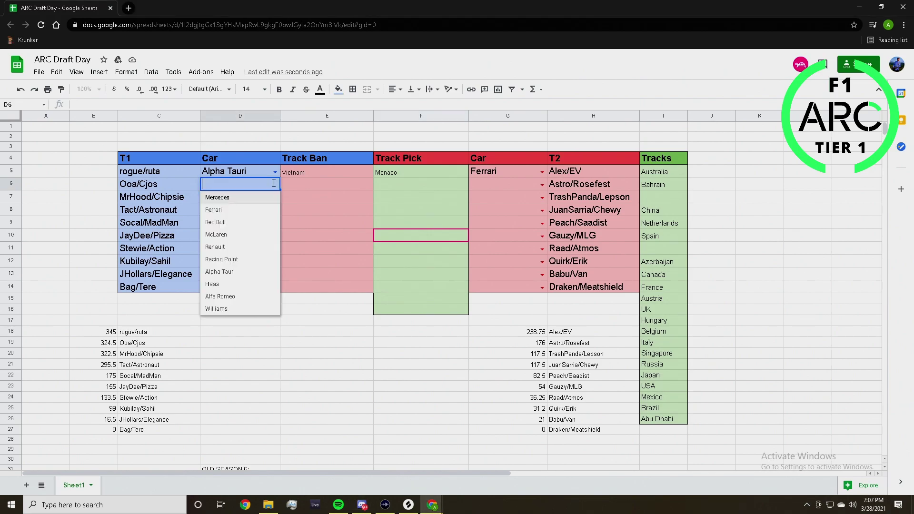
left_click(250, 222)
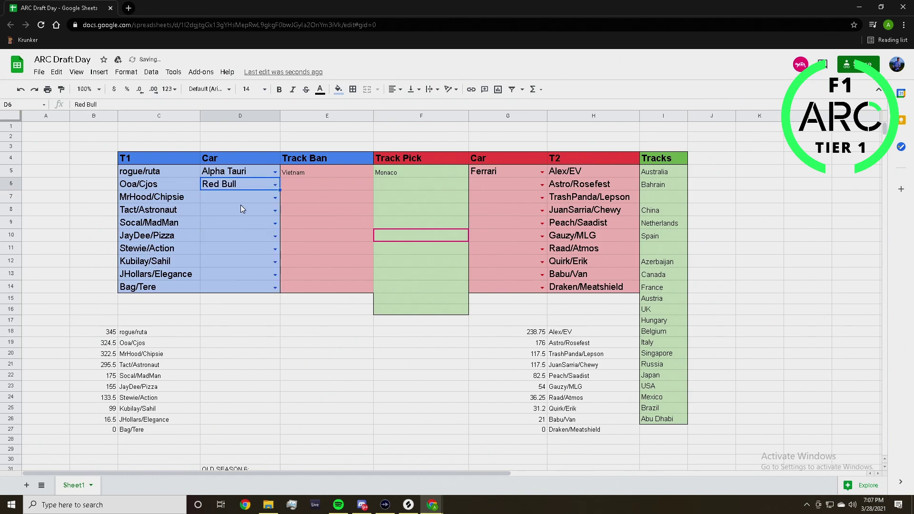
double_click(319, 184)
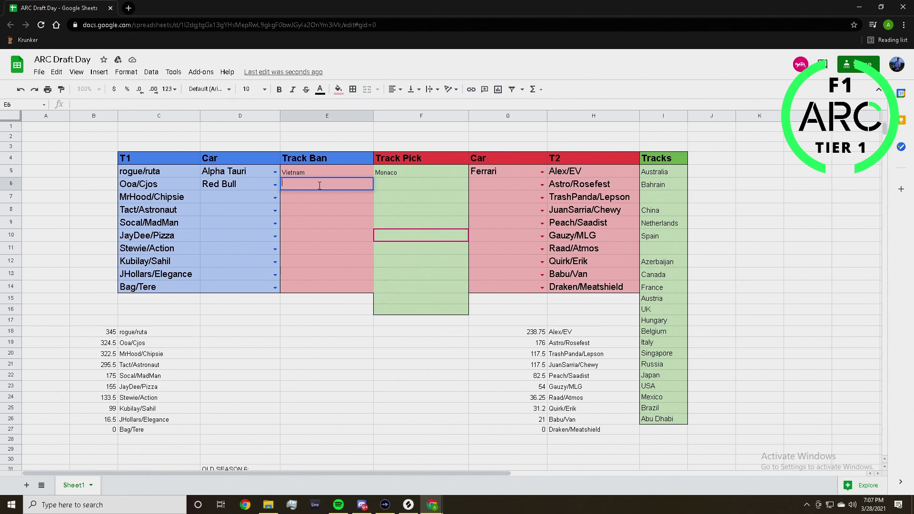
type("USA")
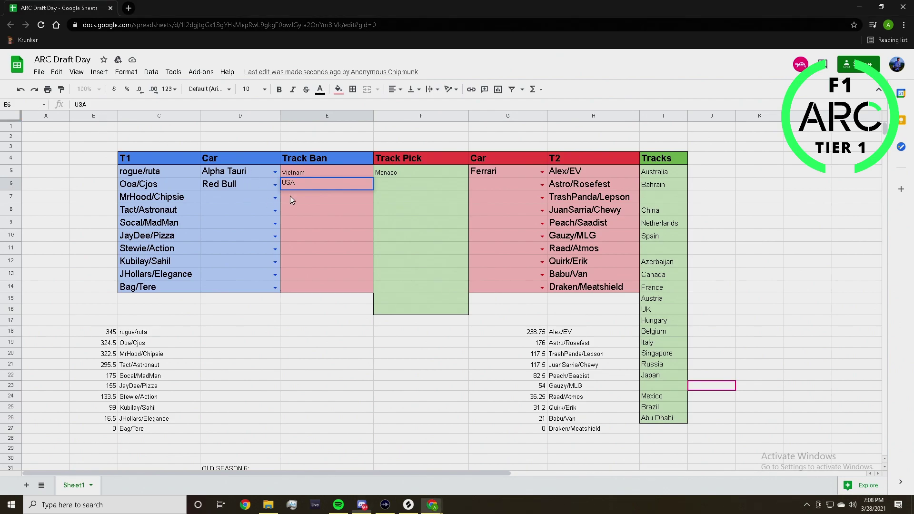
key("Return")
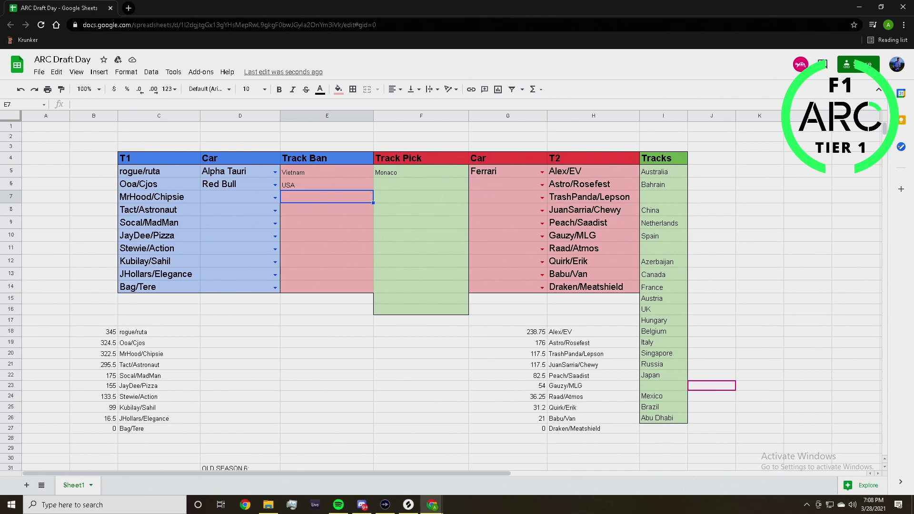
key("alt+Tab")
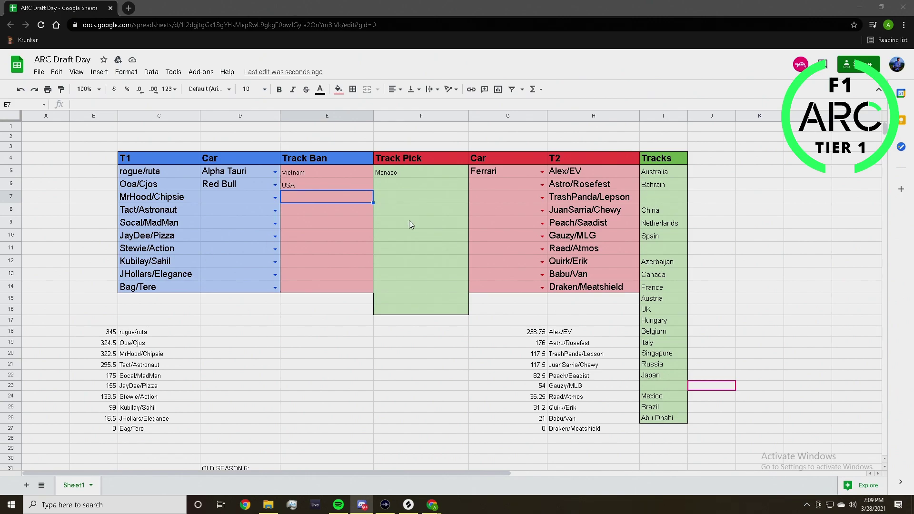
- For the T2 pair in row 6, choose Alpha Tauri as the car and enter Canada as the track pick
left_click(543, 185)
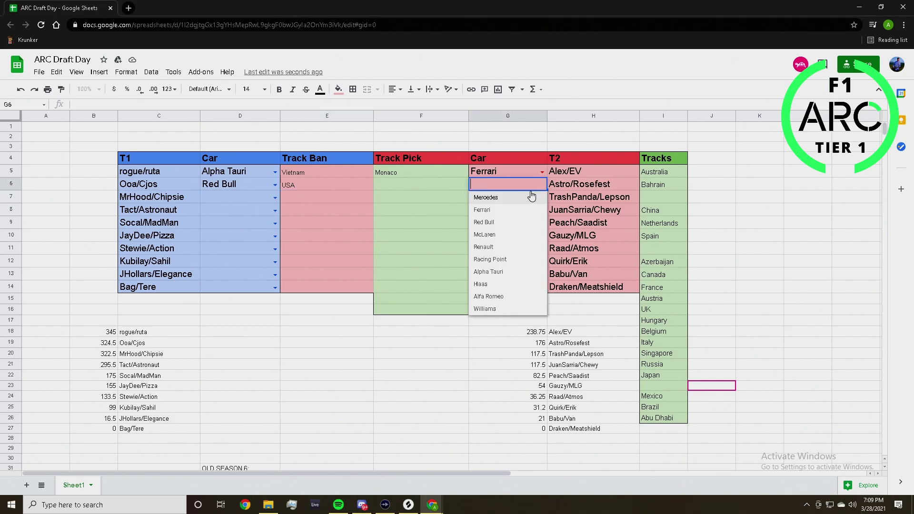
left_click(518, 277)
left_click(416, 187)
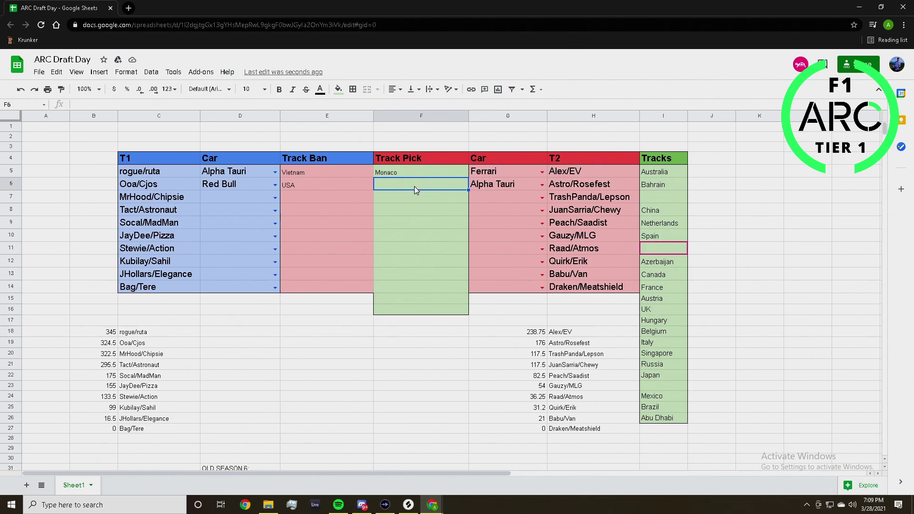
type("Canada")
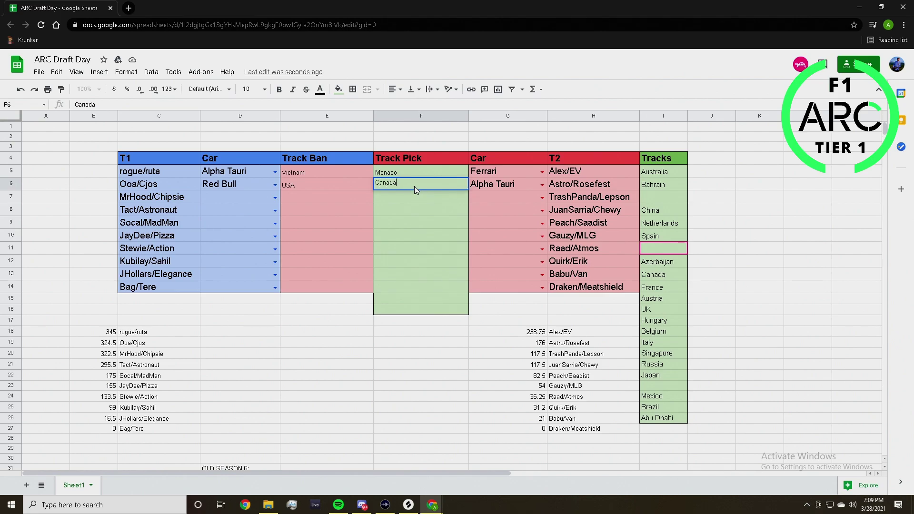
left_click(341, 197)
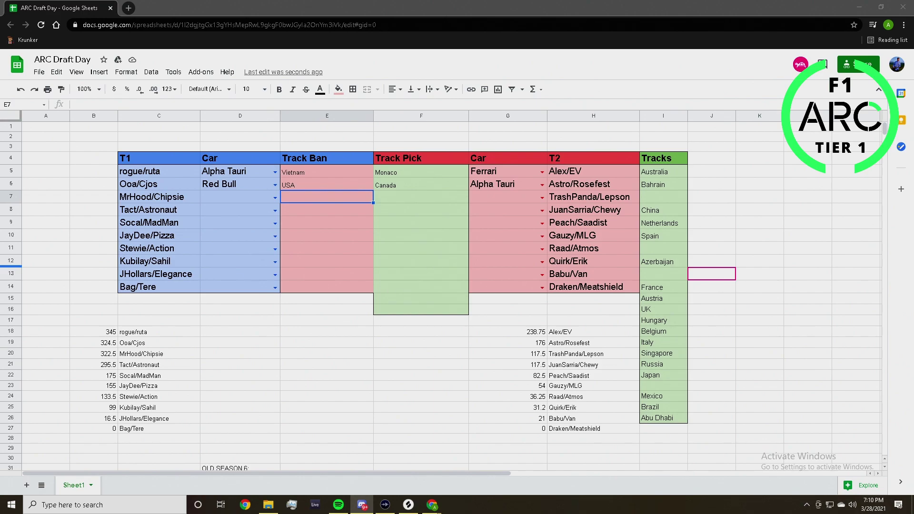
- For the T1 pair in row 7, choose Mercedes as the car and enter China as the track ban
left_click(275, 198)
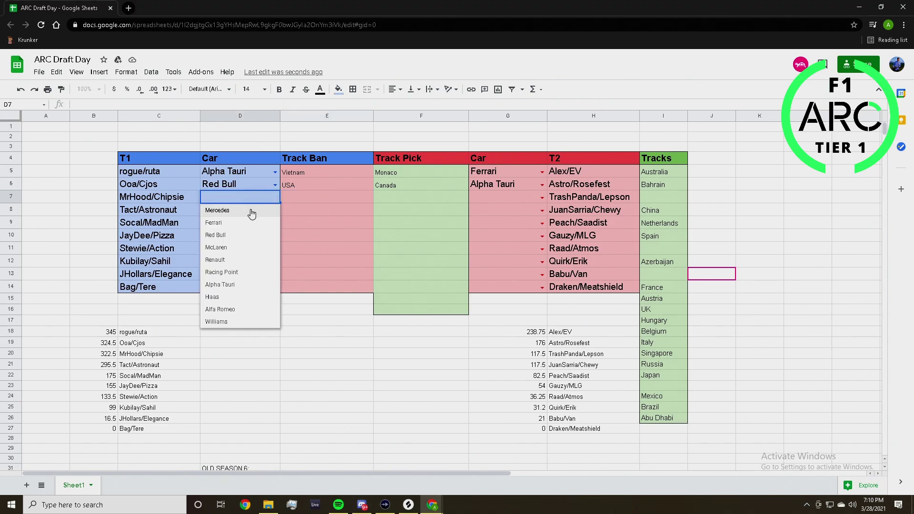
left_click(251, 211)
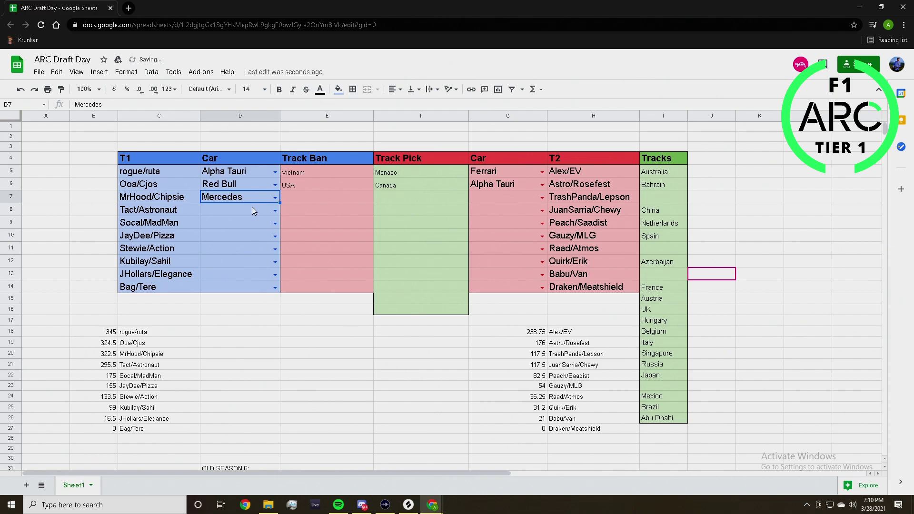
left_click(294, 198)
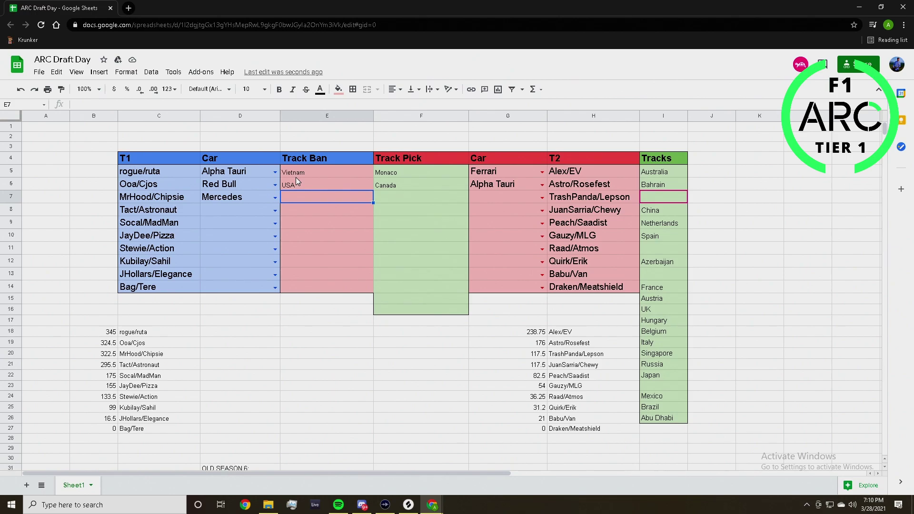
double_click(301, 197)
type("Ch")
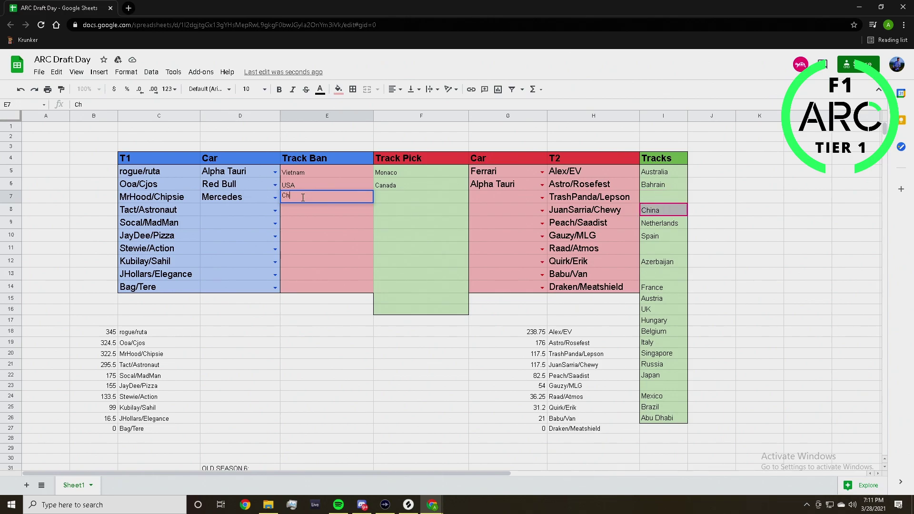
type("ina")
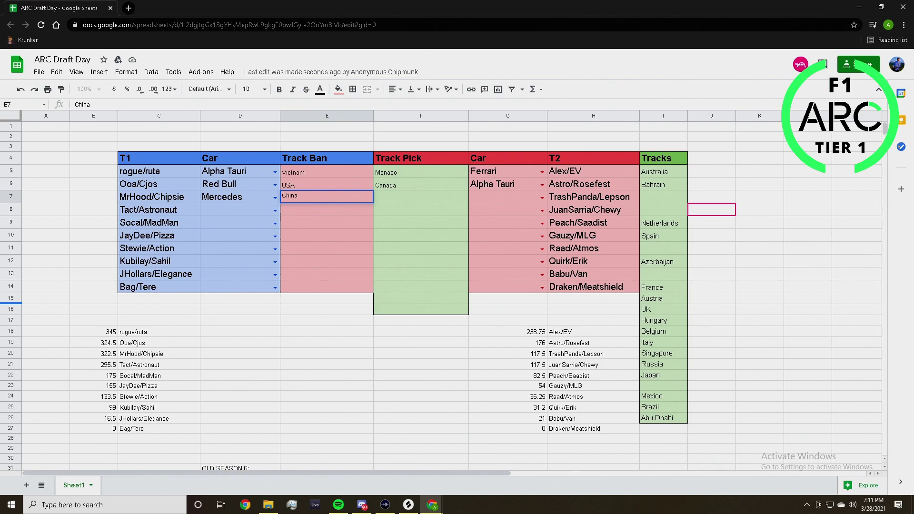
key("alt+Tab")
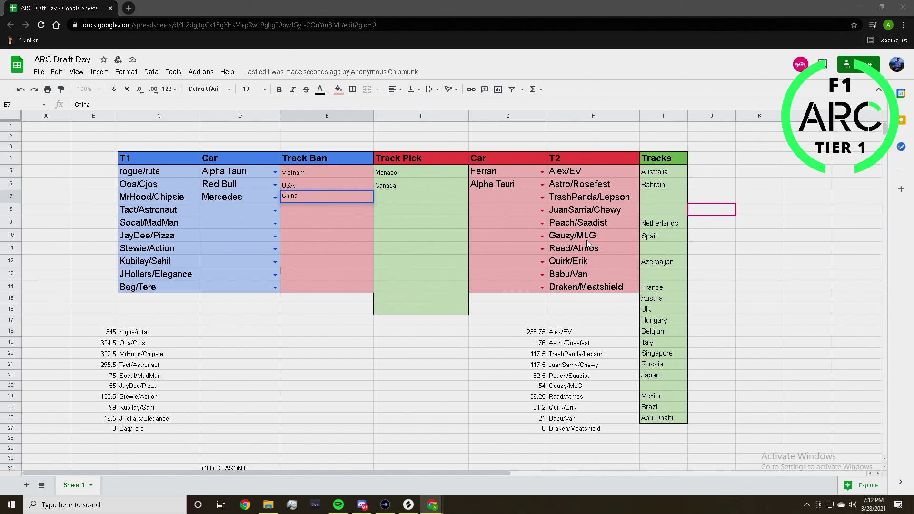
- For the T2 pair in row 7, choose Mercedes as the car and enter Brazil as the track pick
left_click(542, 197)
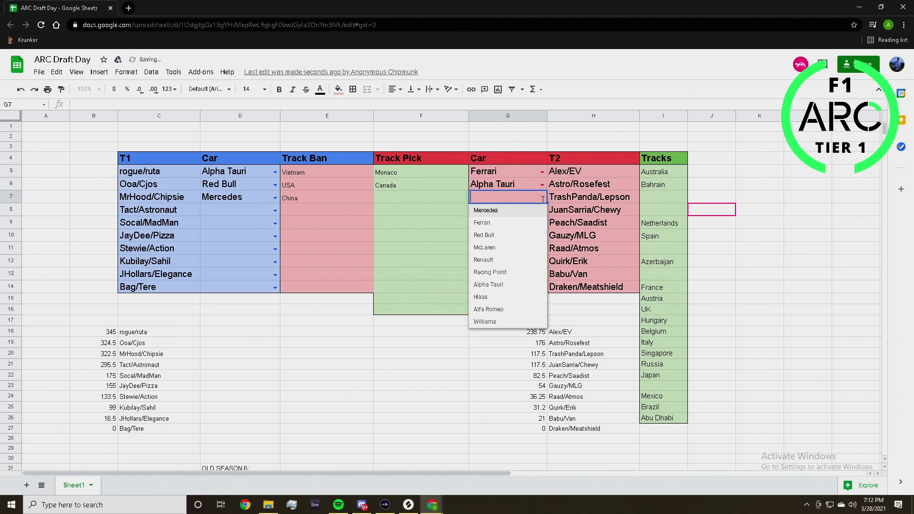
left_click(507, 213)
left_click(420, 199)
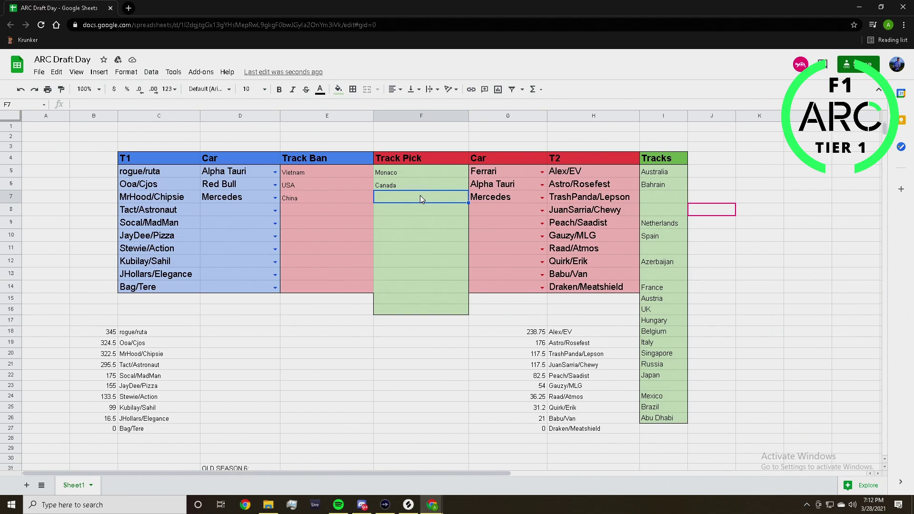
double_click(420, 199)
type("Brz")
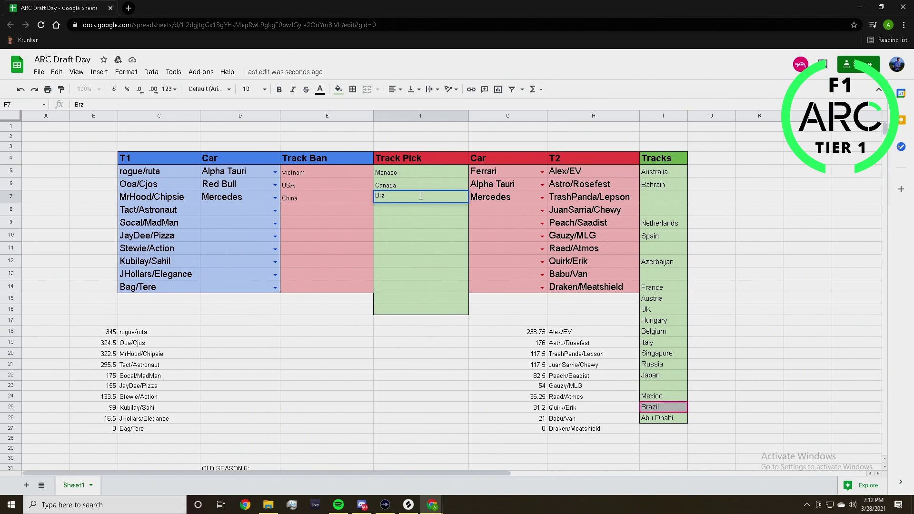
type("zil")
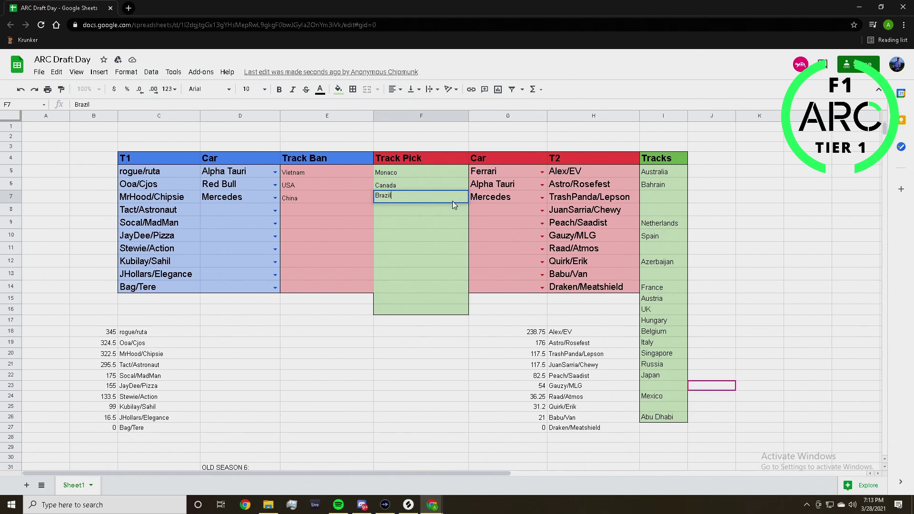
key("Return")
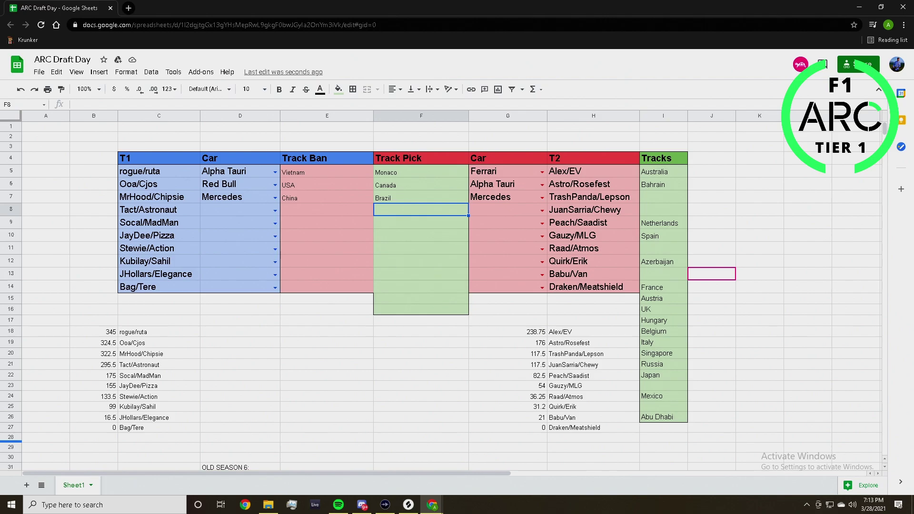
key("alt+Tab")
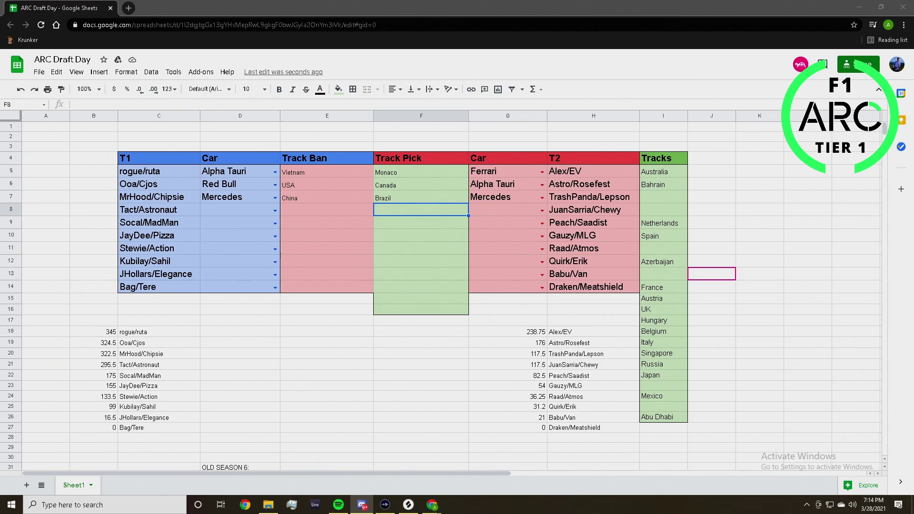
- For the T1 pair in row 8, choose Alfa Romeo as the car and enter Spain as the track ban
left_click(274, 211)
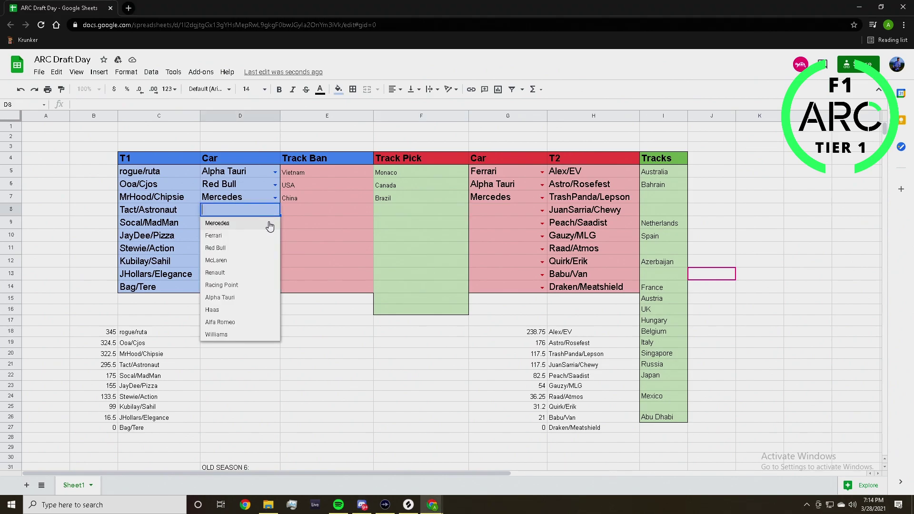
left_click(242, 327)
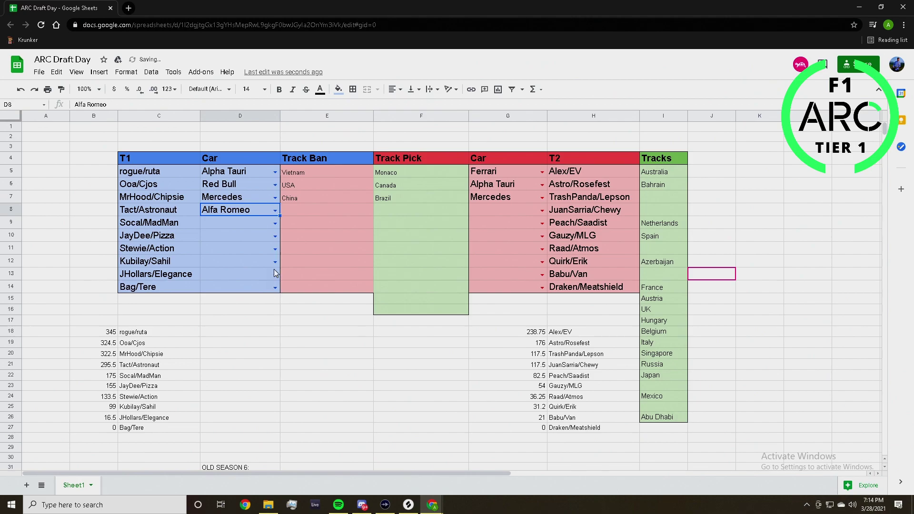
double_click(312, 213)
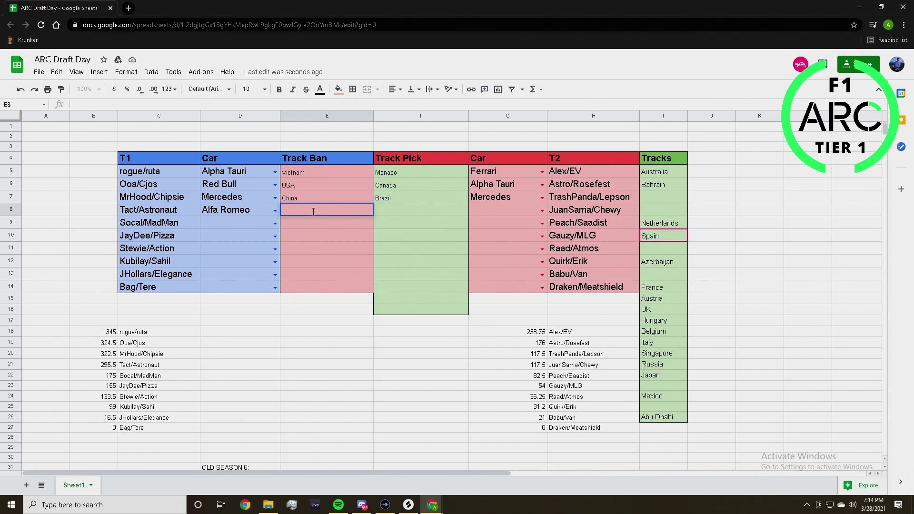
type("Spain")
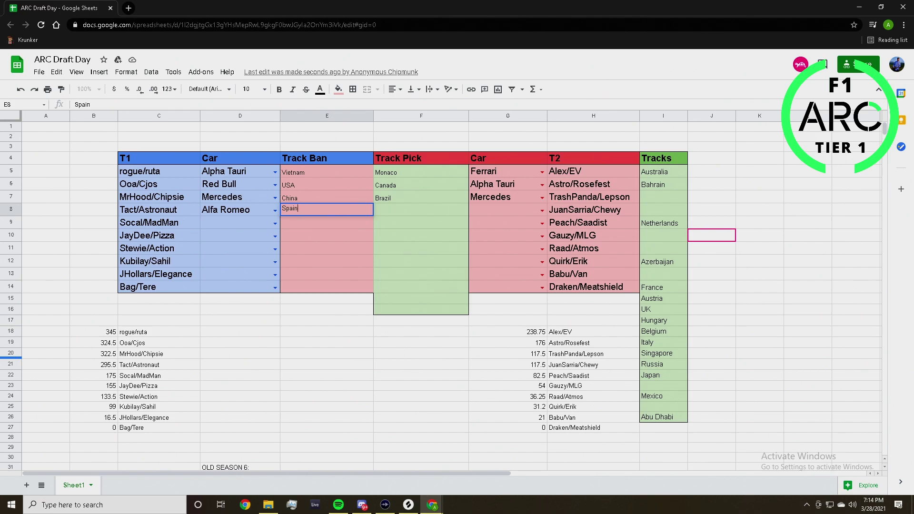
left_click(306, 224)
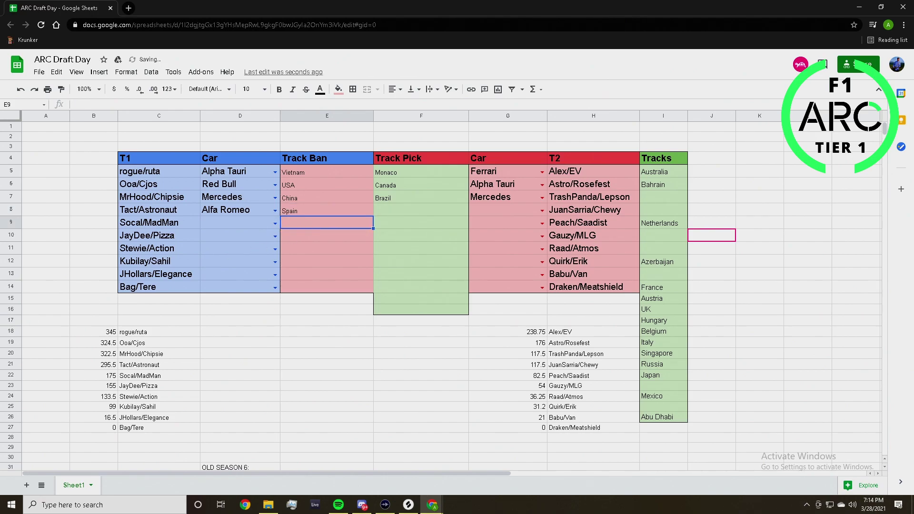
key("alt+Tab")
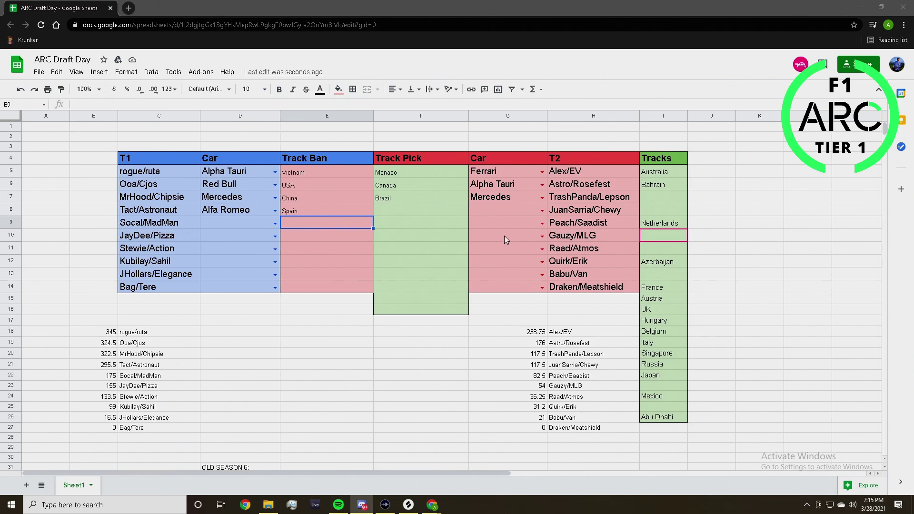
- For the T2 pair in row 8, choose McLaren as the car and enter Netherlands as the track pick
left_click(542, 210)
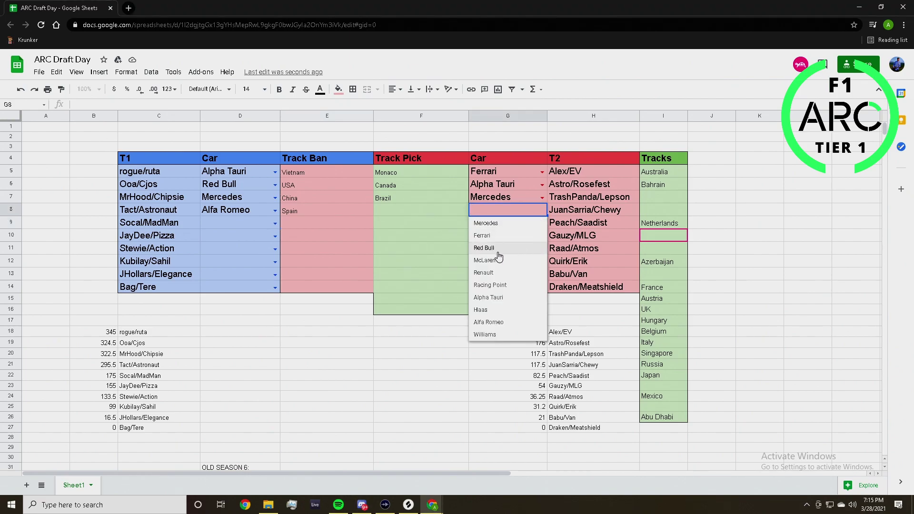
left_click(481, 253)
double_click(422, 210)
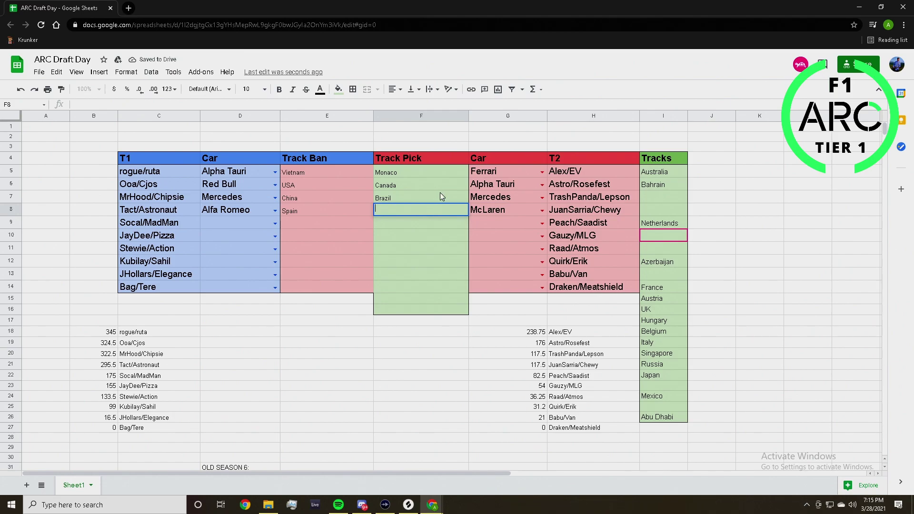
type("Netherlands")
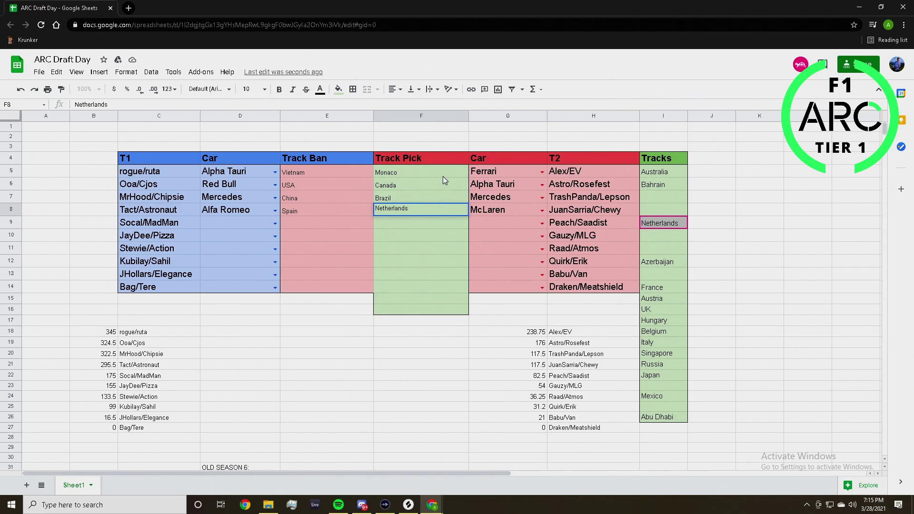
left_click(430, 225)
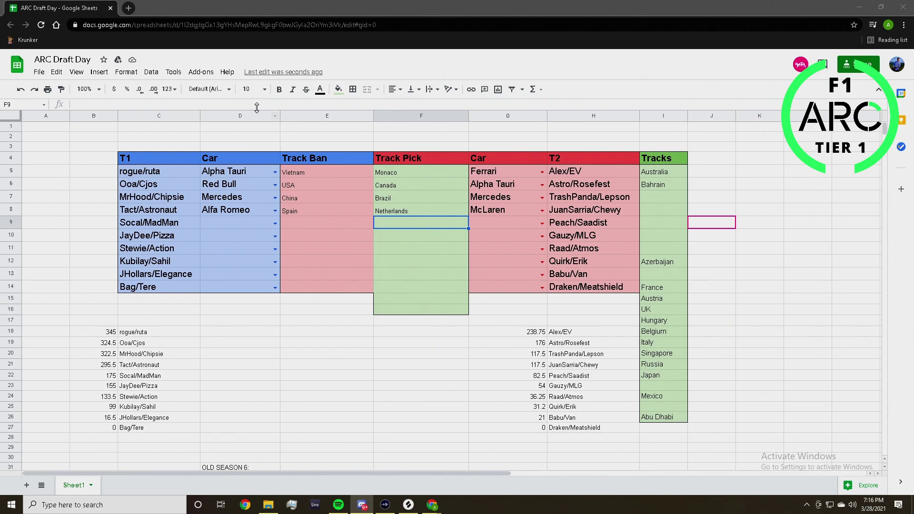
- For the T1 pair in row 9, choose McLaren as the car and enter Hungary as the track ban
left_click(275, 224)
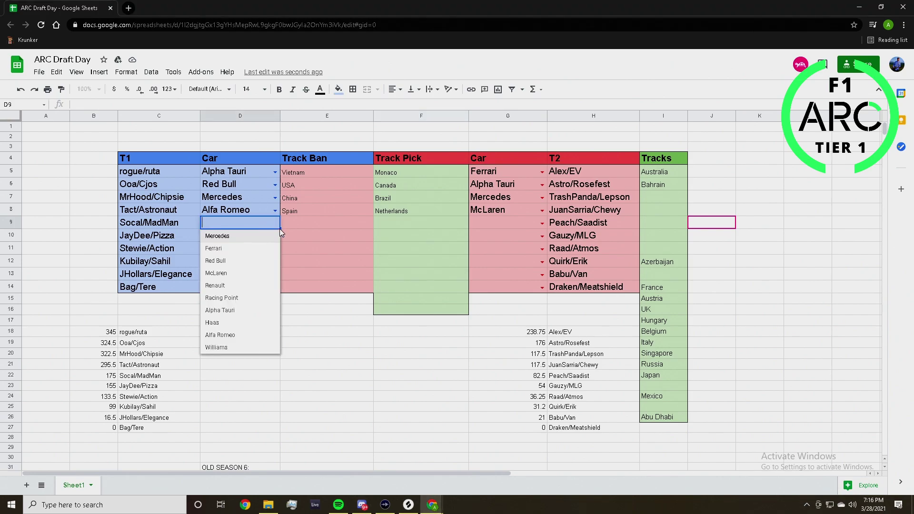
left_click(254, 260)
double_click(306, 226)
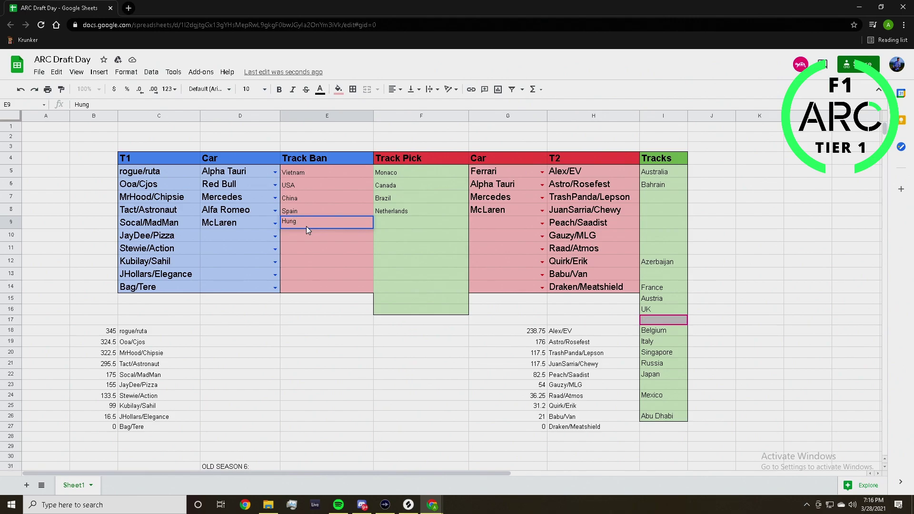
key("Tab")
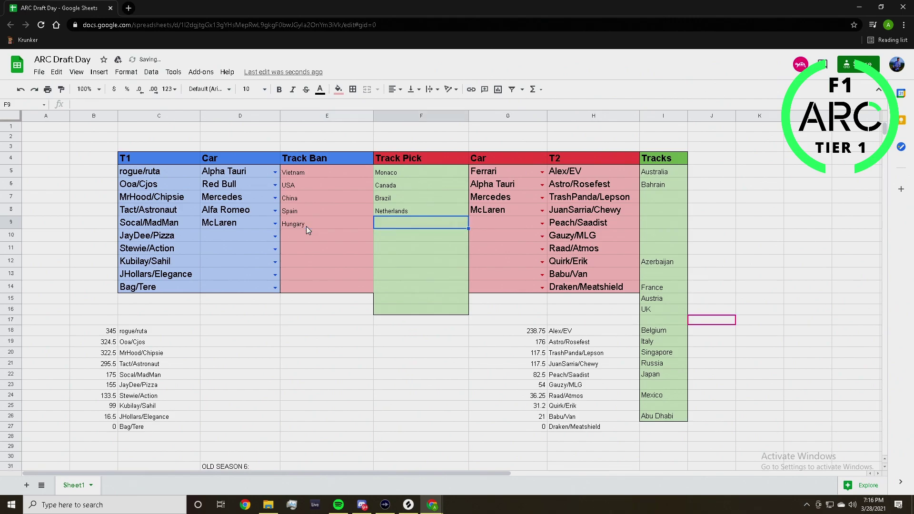
key("Return")
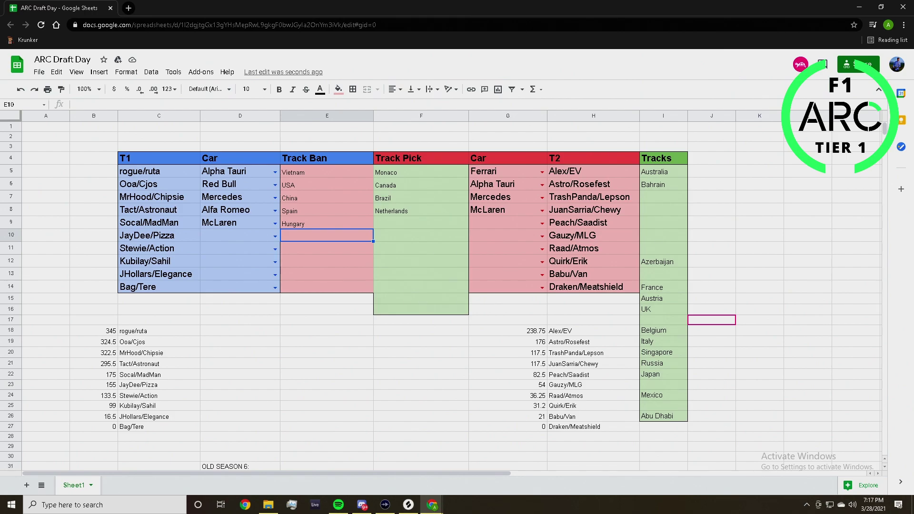
key("alt+Tab")
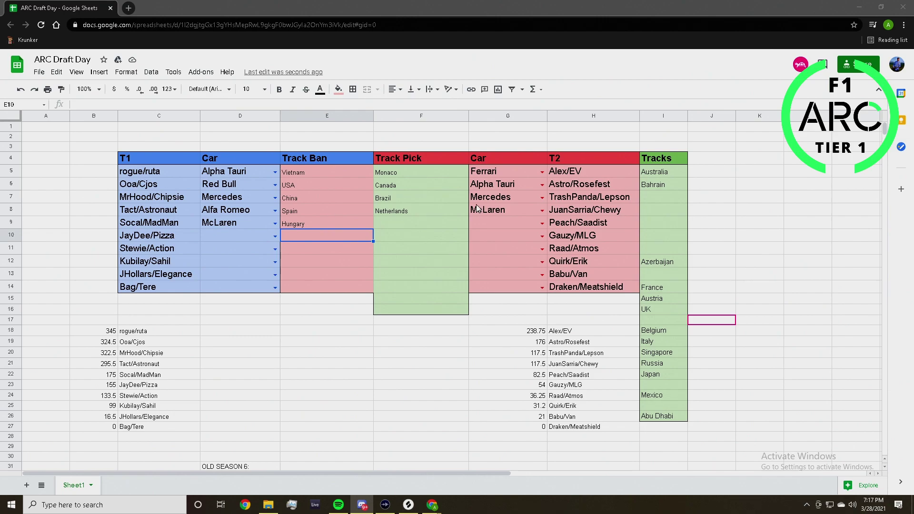
- For the T2 pair in row 9, choose Red Bull as the car and enter Baku as the track pick
left_click(542, 223)
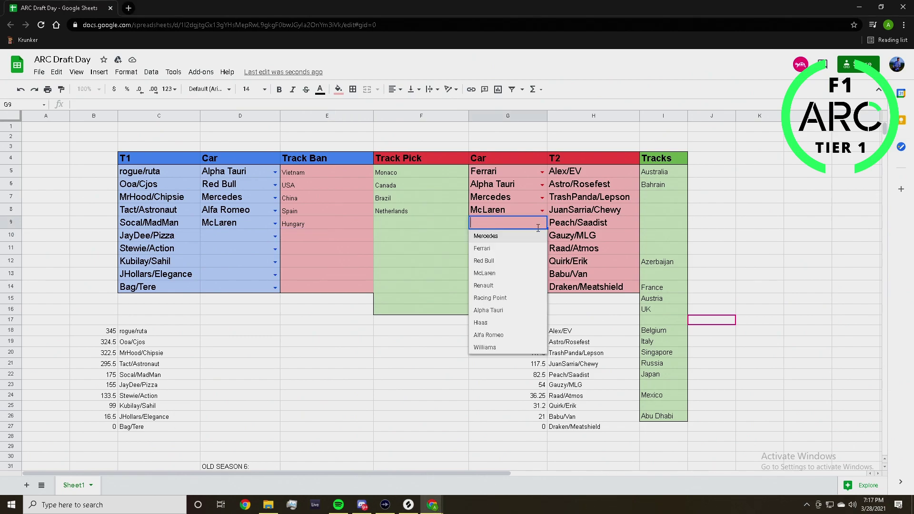
left_click(518, 260)
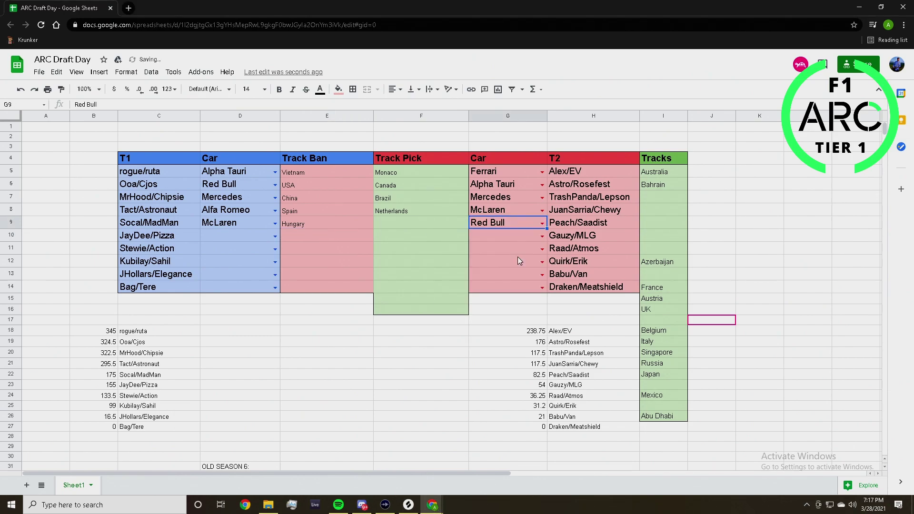
double_click(441, 221)
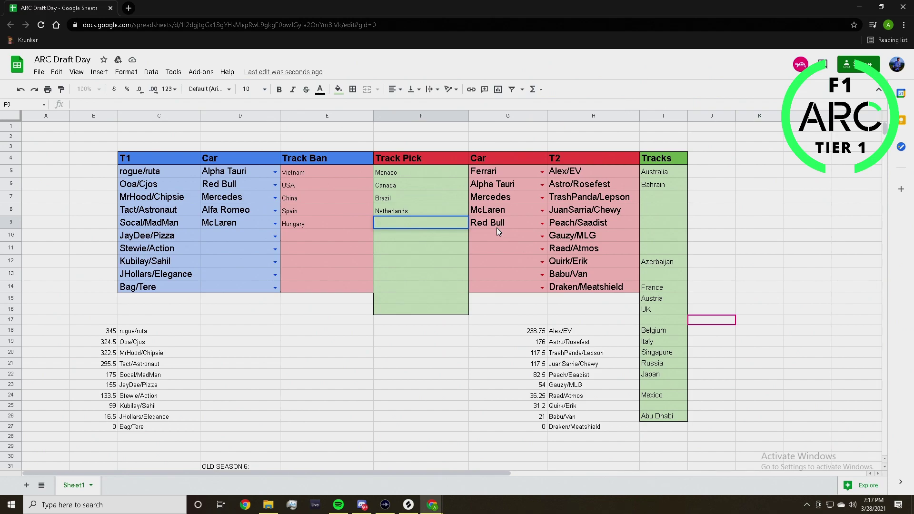
type("Baku")
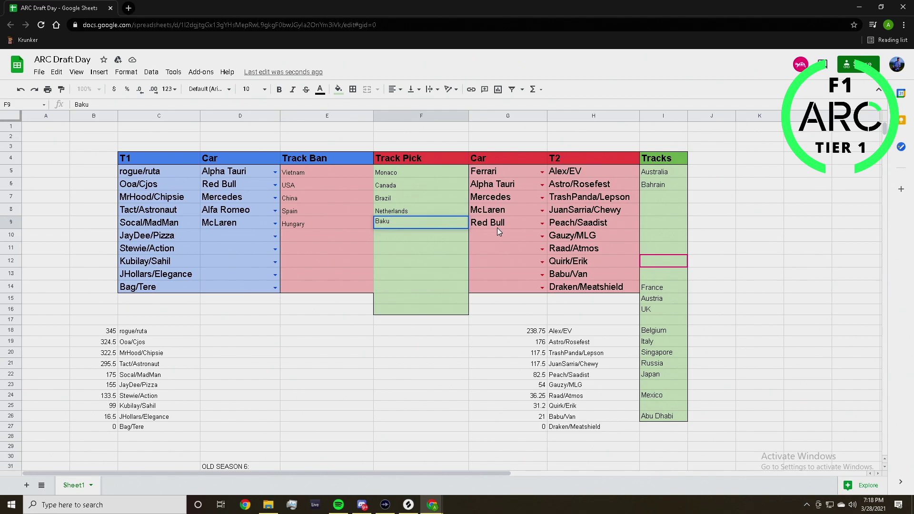
key("Tab")
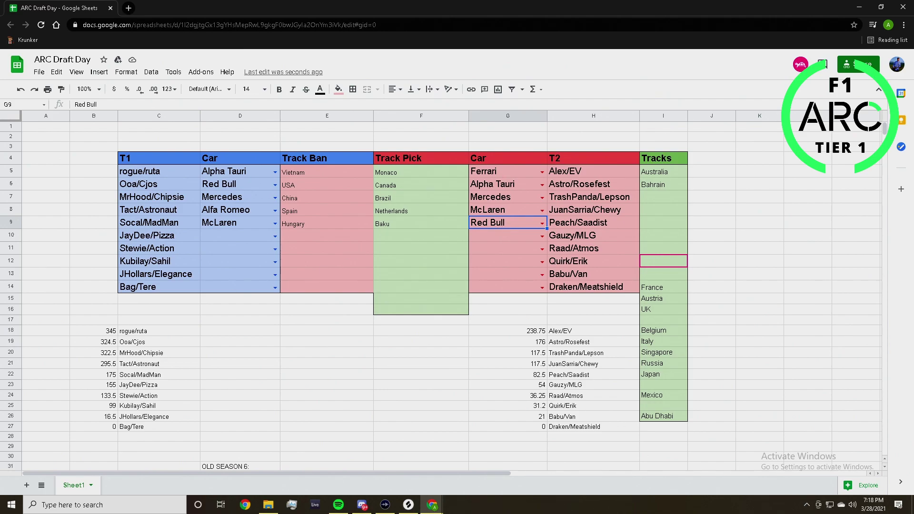
key("alt+Tab")
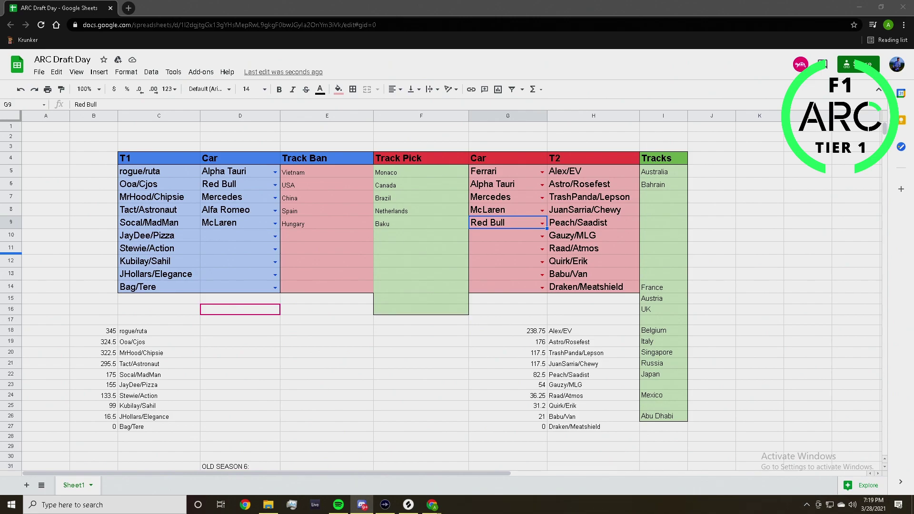
- For the T1 pair in row 10, choose Renault as the car and enter Spa as the track ban
left_click(276, 236)
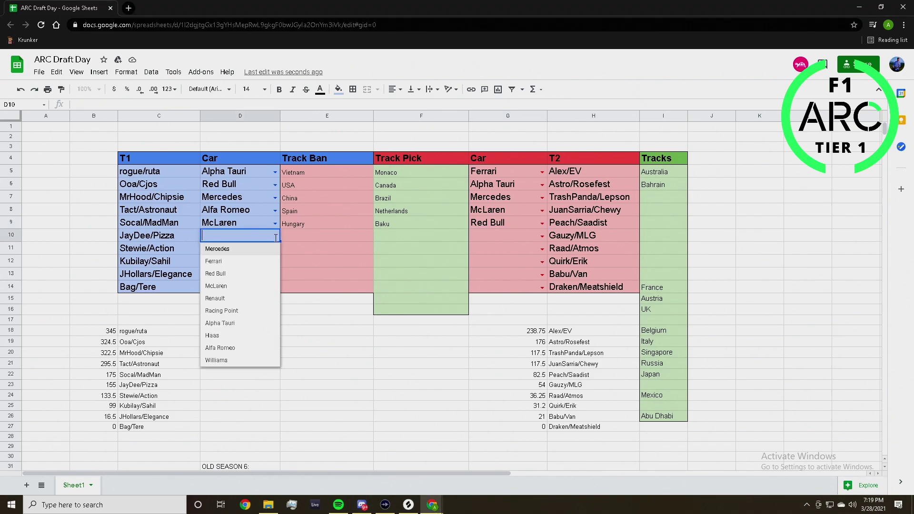
left_click(247, 299)
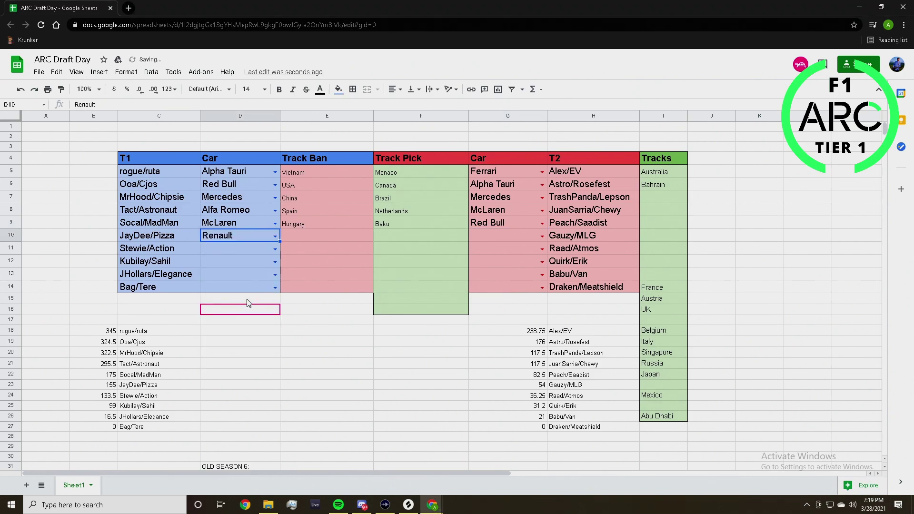
double_click(302, 239)
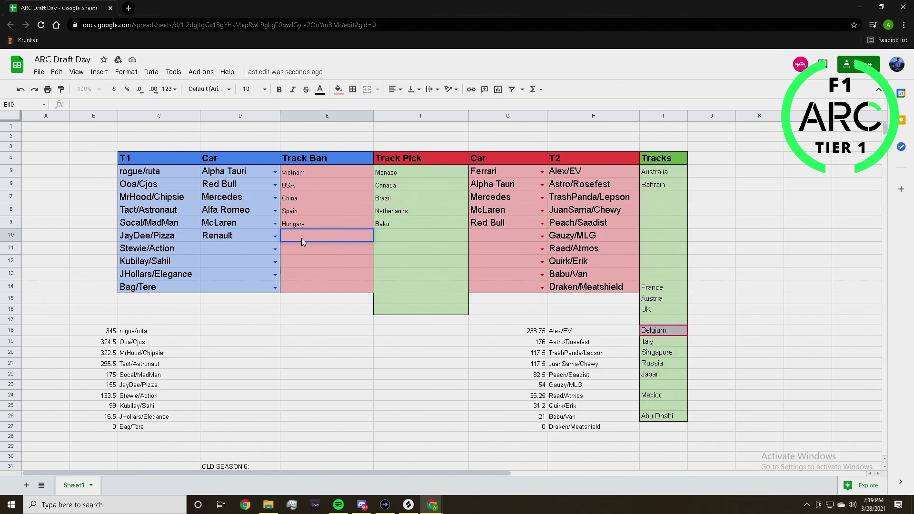
type("Spain")
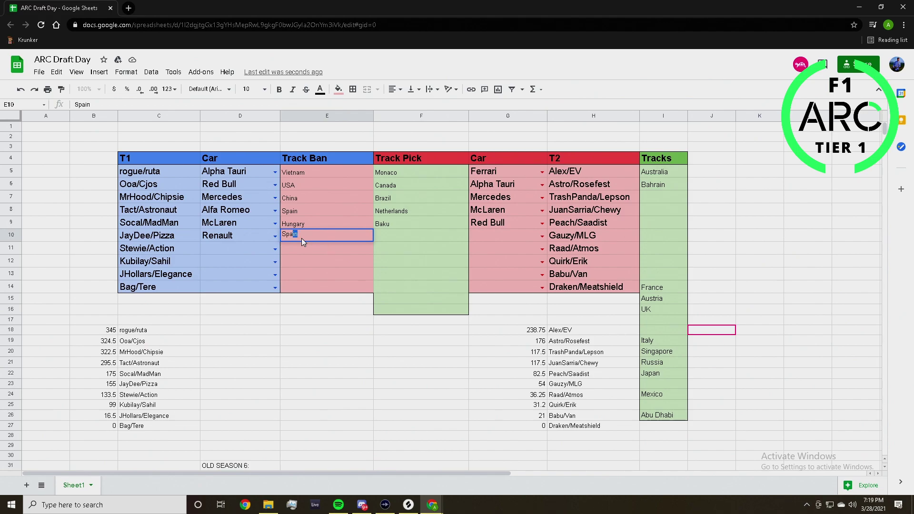
left_click(324, 235)
left_click(318, 248)
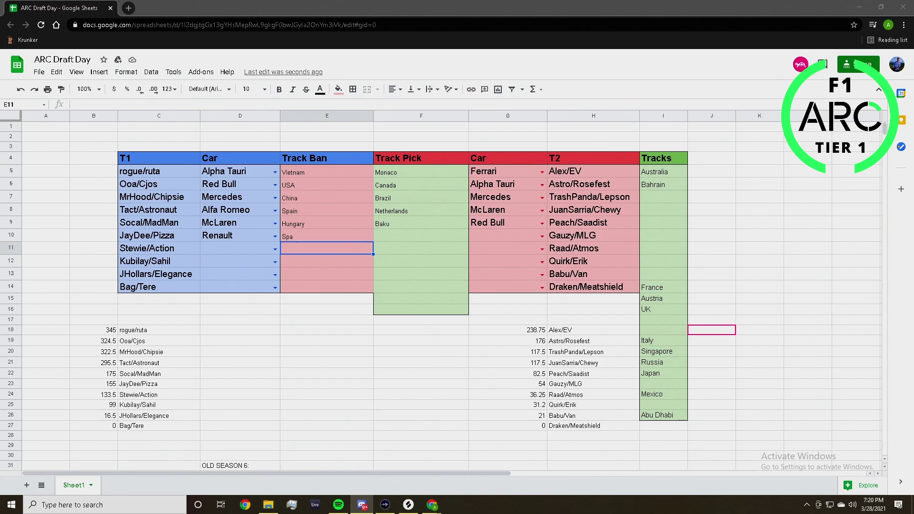
- For the T2 pair in row 10, choose Haas as the car and enter France as the track pick
left_click(542, 236)
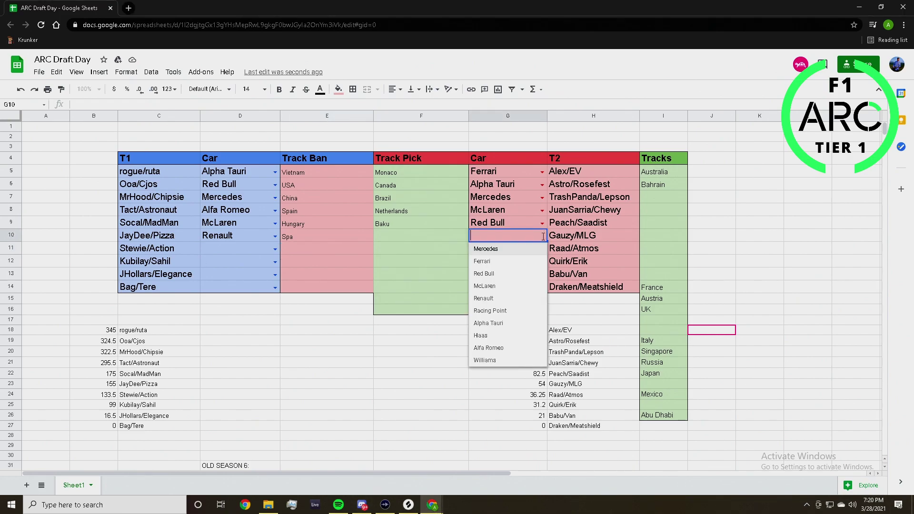
left_click(501, 335)
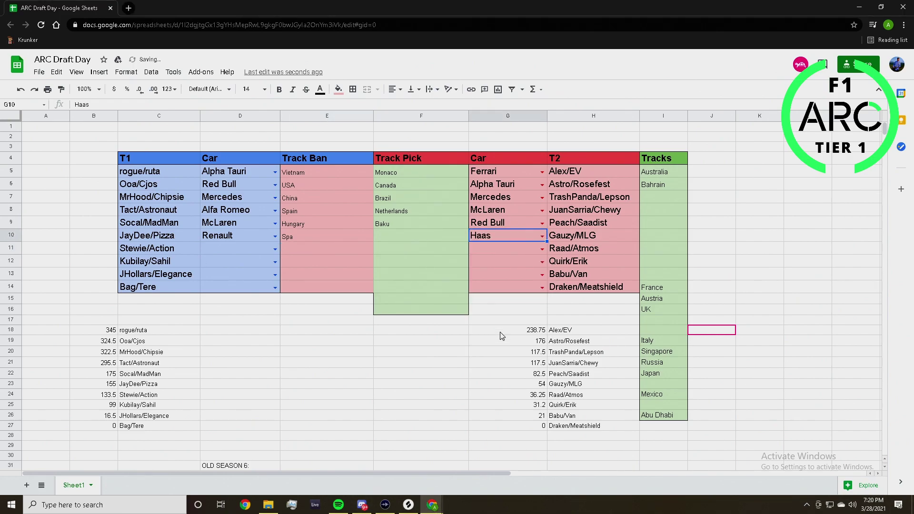
left_click(415, 235)
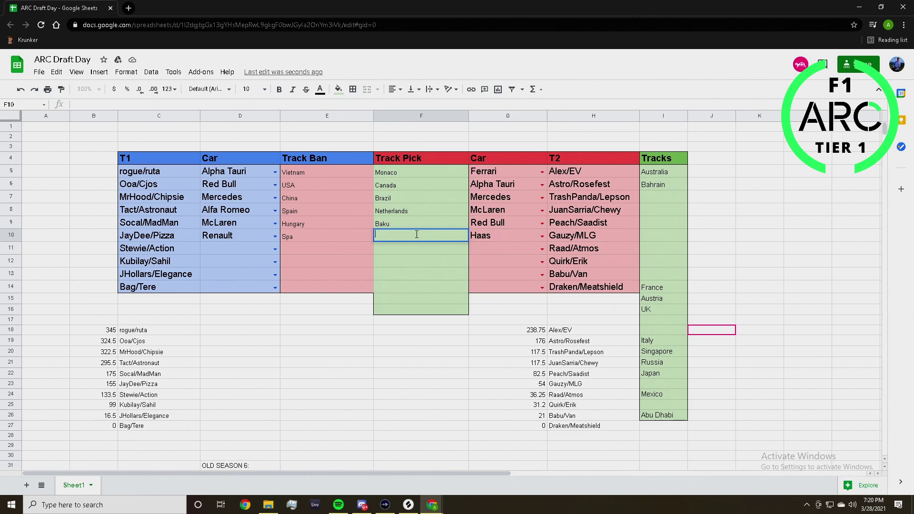
type("France")
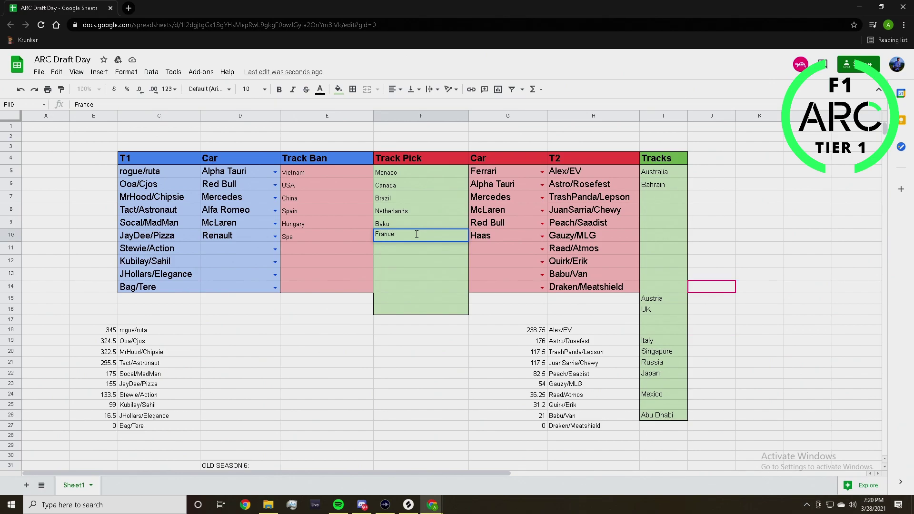
left_click(433, 253)
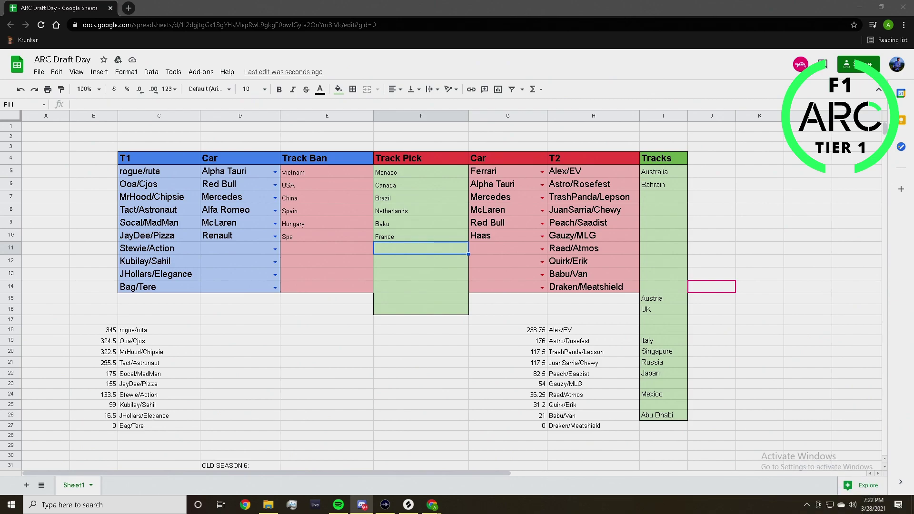
- For the T1 pair in row 11, choose Ferrari as the car and enter Singapore as the track ban
left_click(274, 249)
left_click(248, 275)
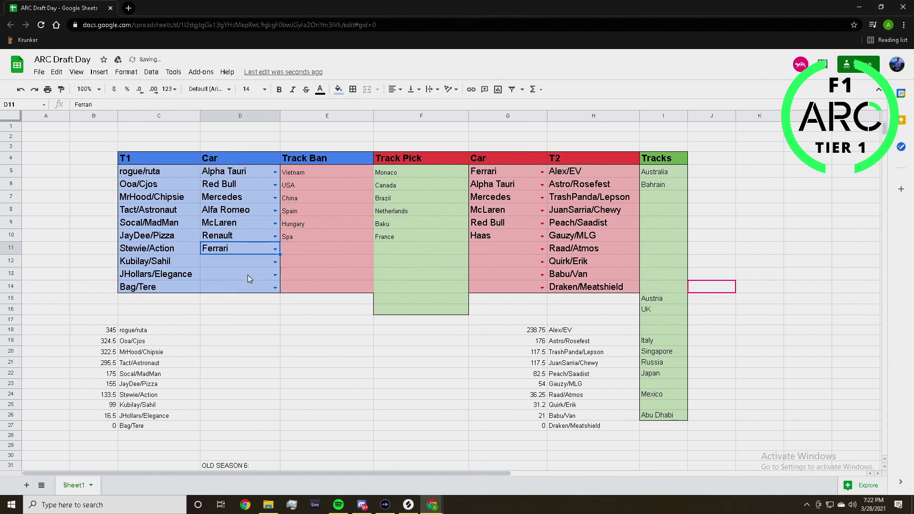
double_click(303, 247)
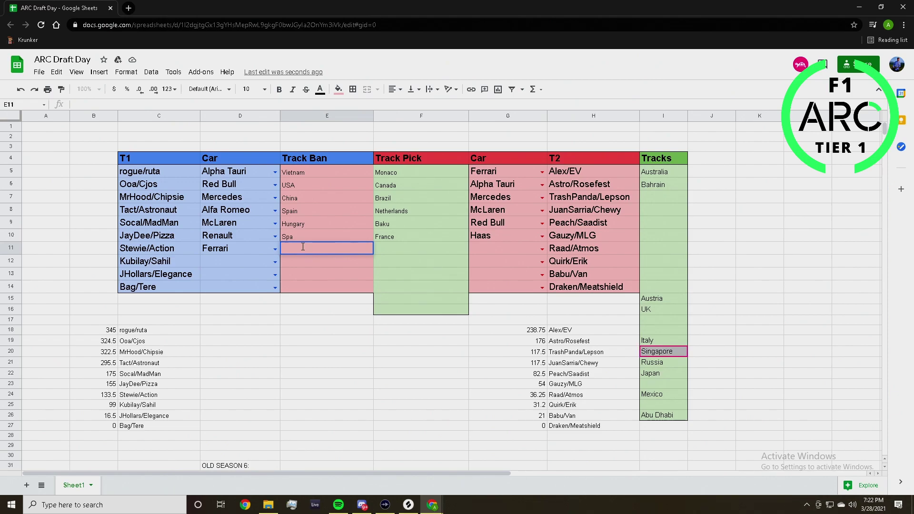
type("Sin")
type("gapo")
type("e")
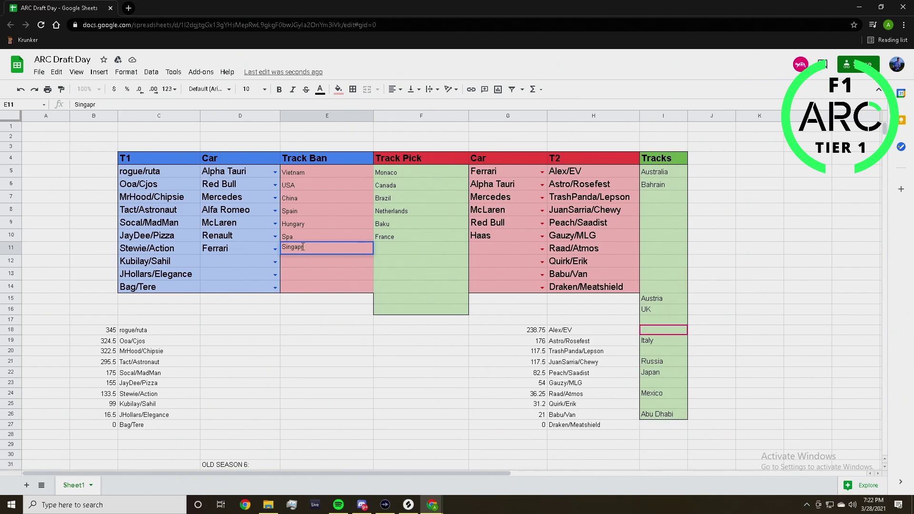
key("BackSpace")
type("ore")
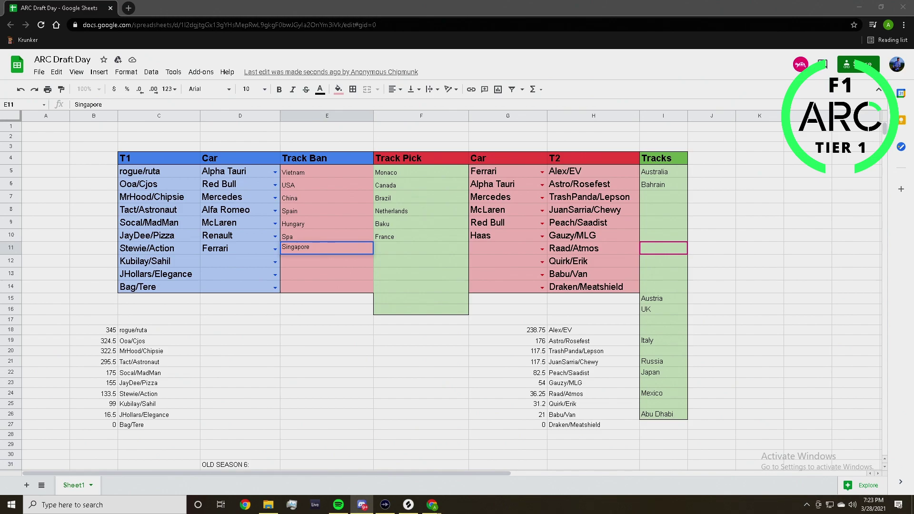
- For the T2 pair in row 11, choose Renault as the car and enter Monza as the track pick
left_click(404, 250)
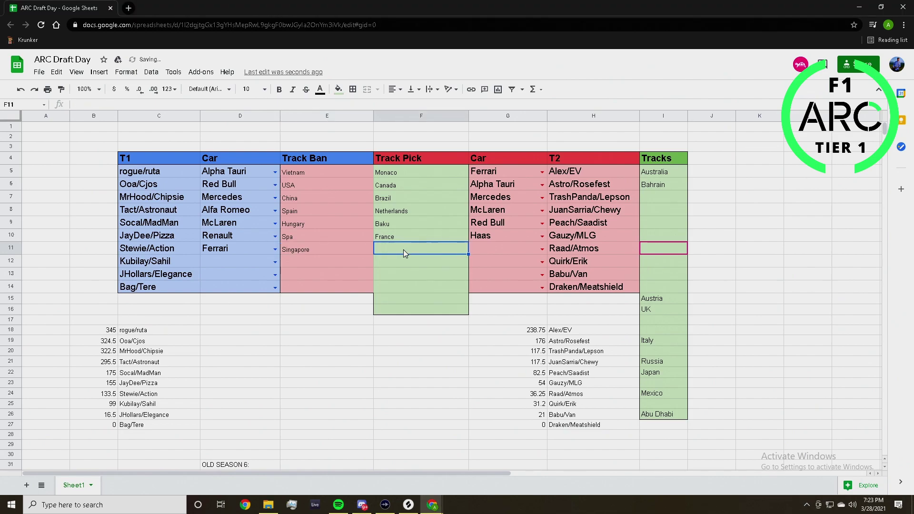
double_click(405, 248)
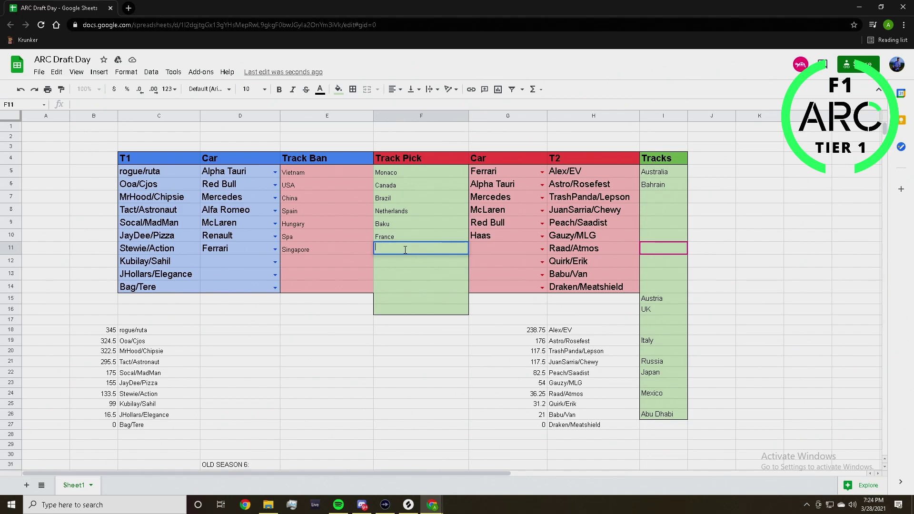
left_click(484, 253)
left_click(498, 310)
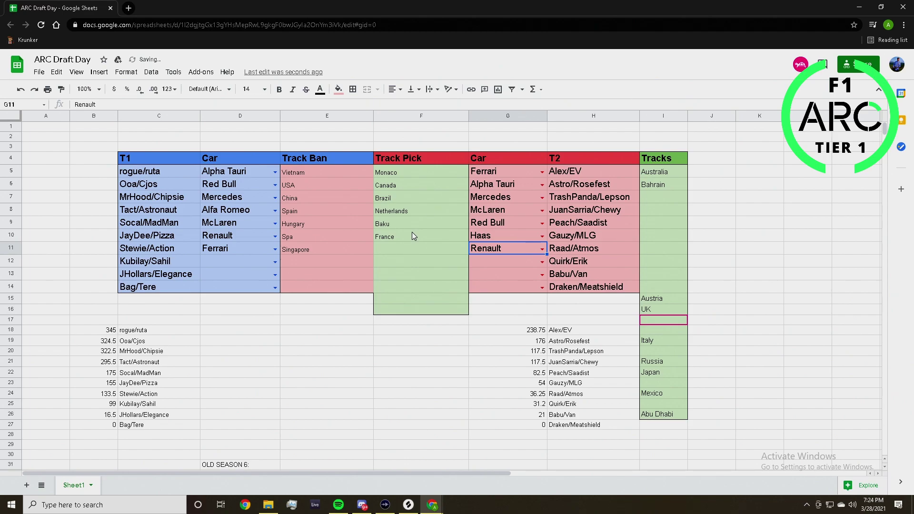
left_click(407, 249)
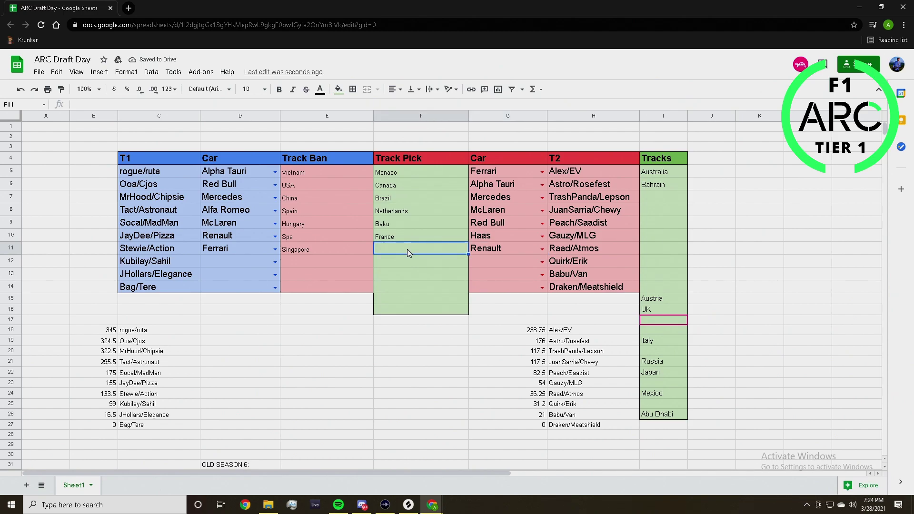
double_click(408, 249)
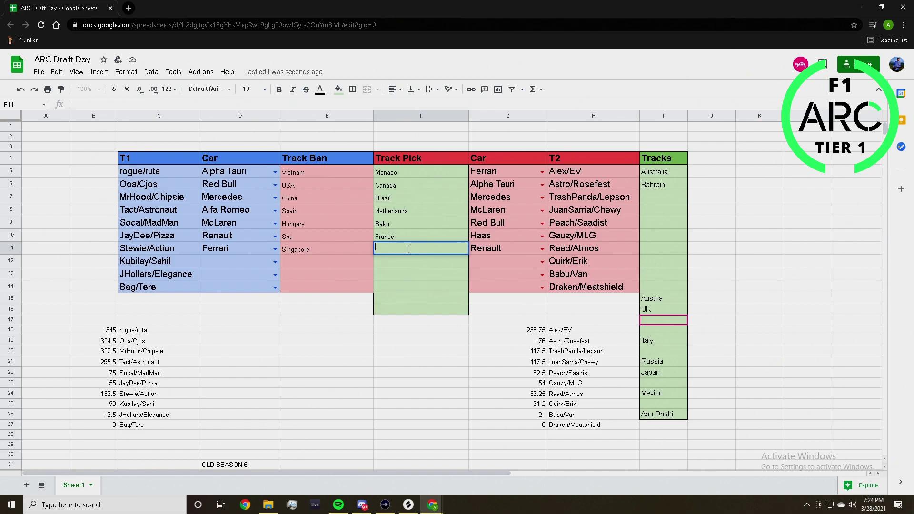
type("Mon")
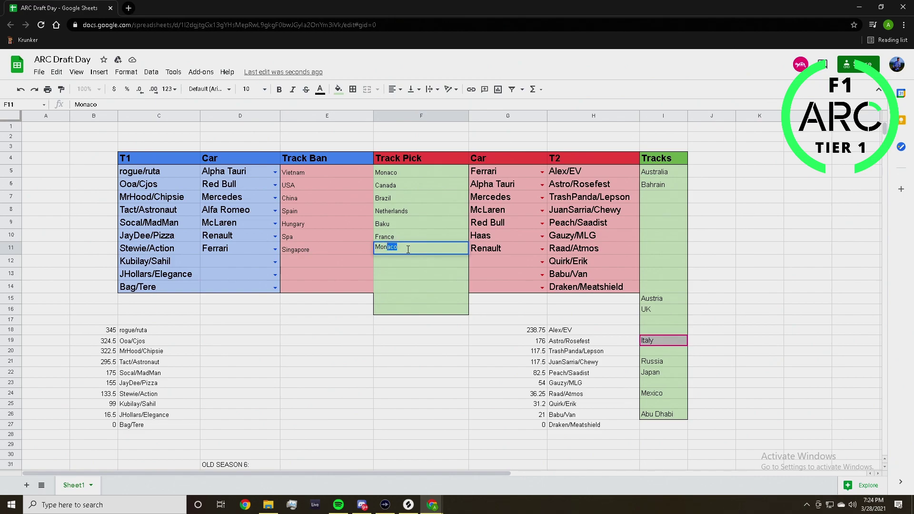
type("xa")
key("BackSpace")
key("BackSpace")
type("za")
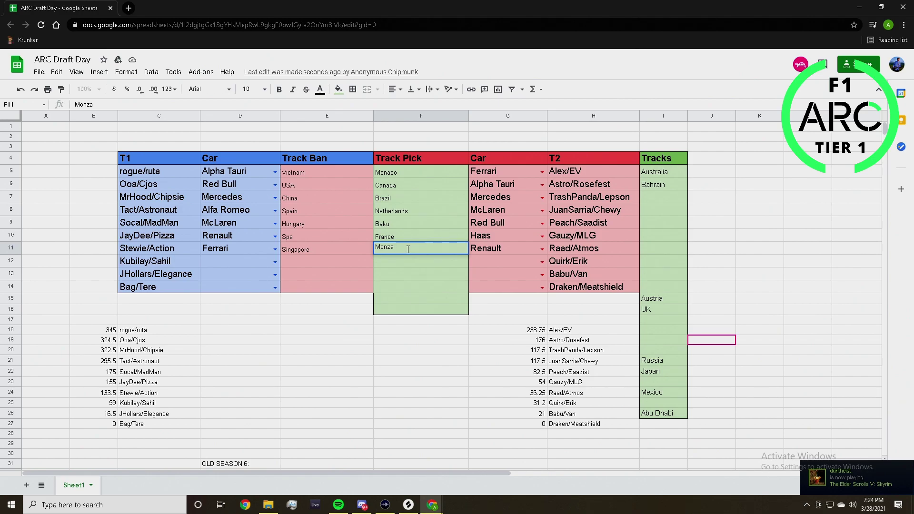
key("Return")
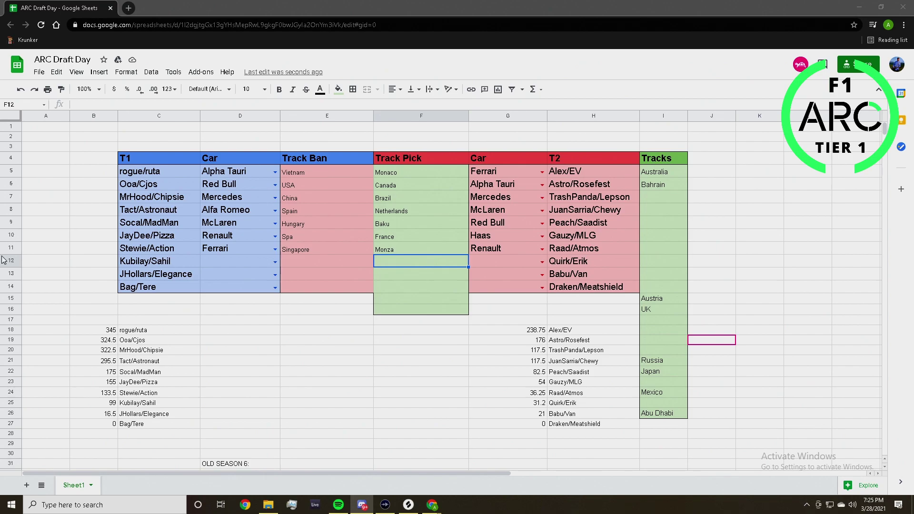
- For the T1 pair in row 12, choose Haas as the car and enter Australia as the track ban
left_click(274, 262)
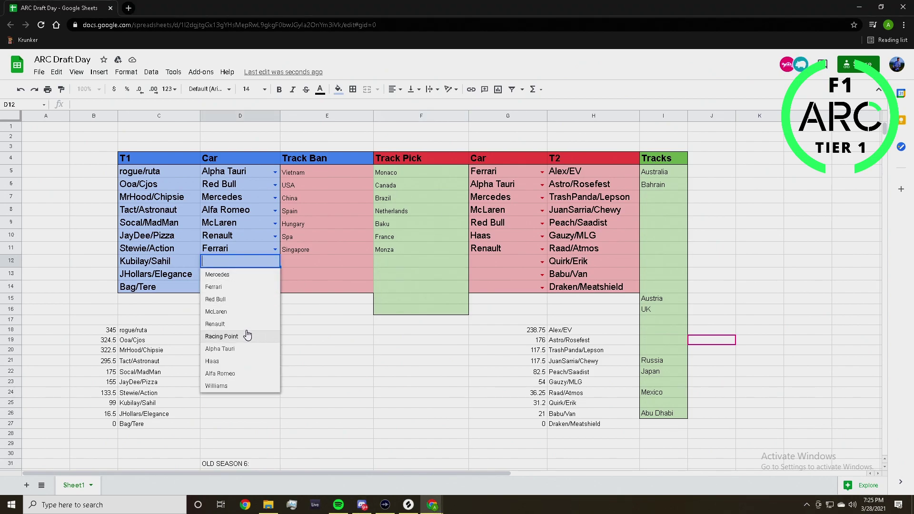
left_click(242, 361)
left_click(310, 266)
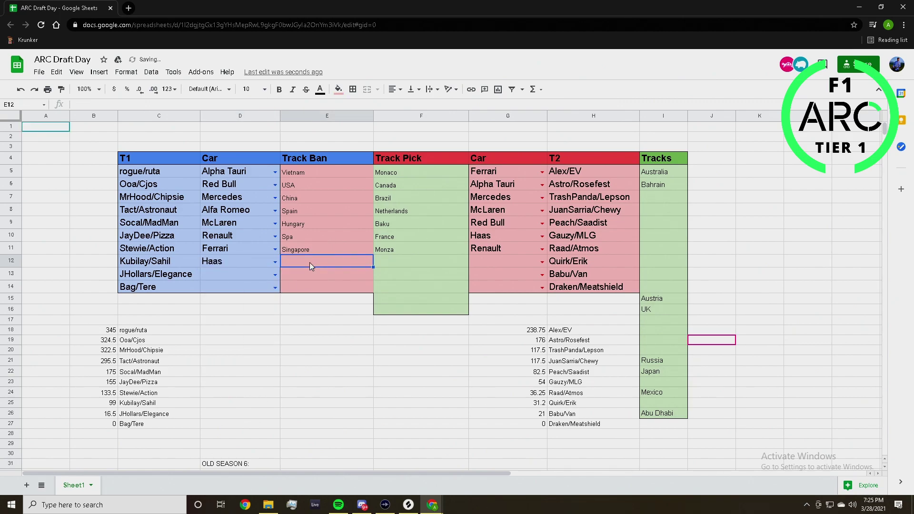
double_click(309, 263)
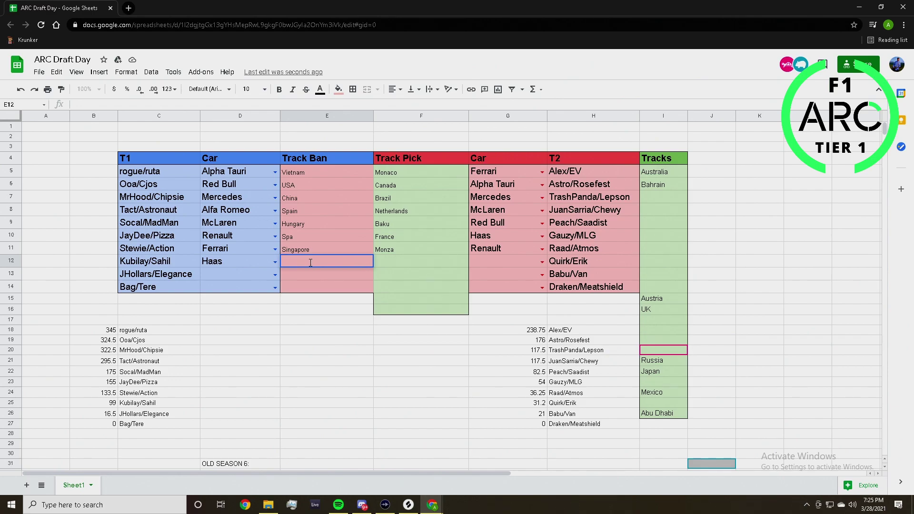
type("A")
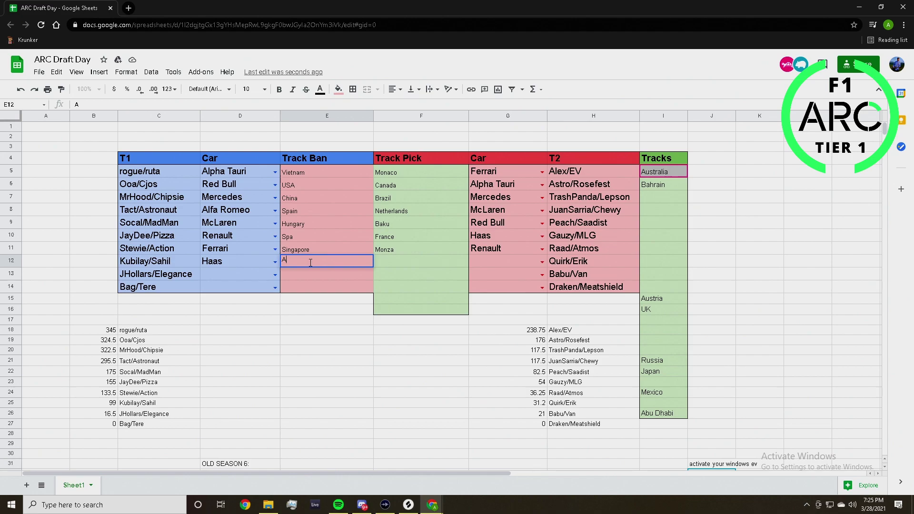
type("ustr")
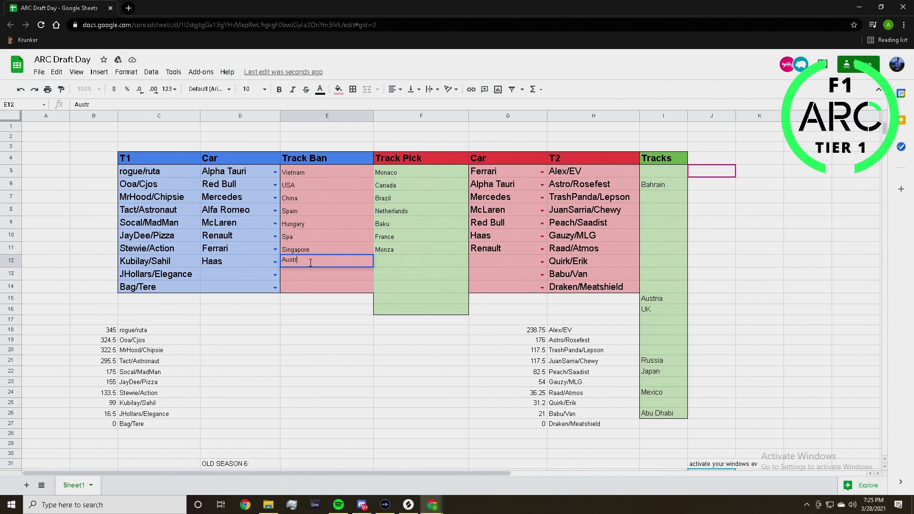
type("alia")
left_click(395, 265)
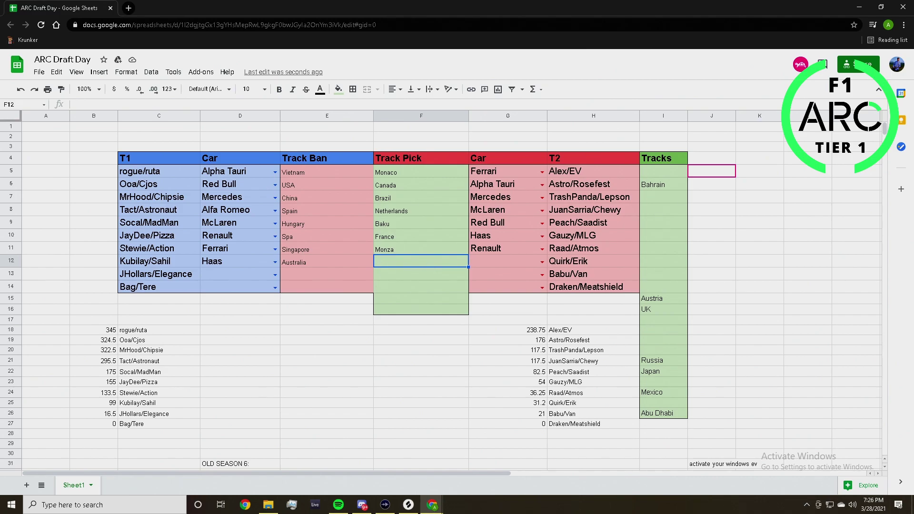
- For the T2 pair in row 12, choose Racing Point as the car and enter Japan as the track pick
key("alt+Tab")
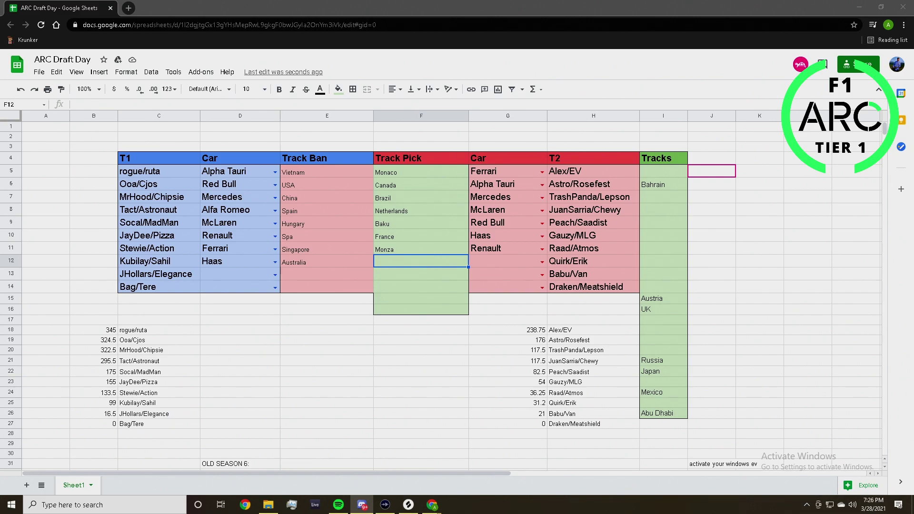
right_click(213, 274)
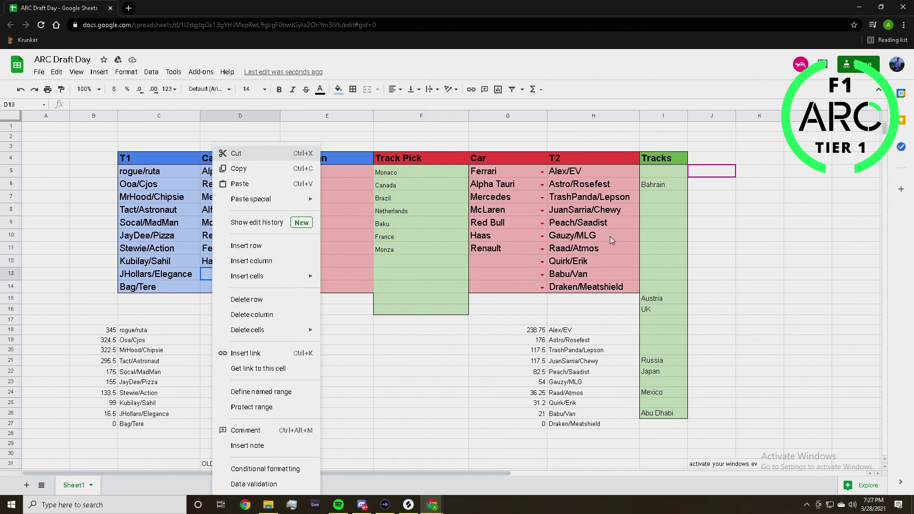
left_click(543, 263)
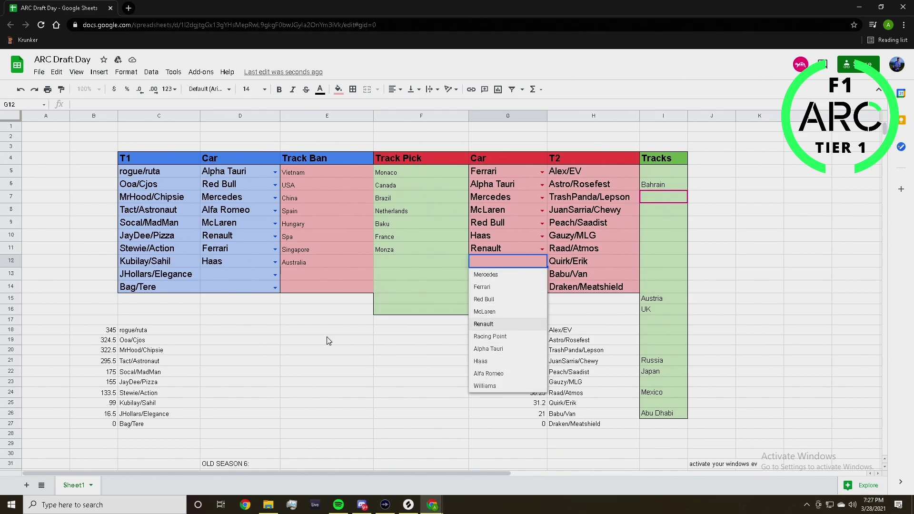
left_click(492, 337)
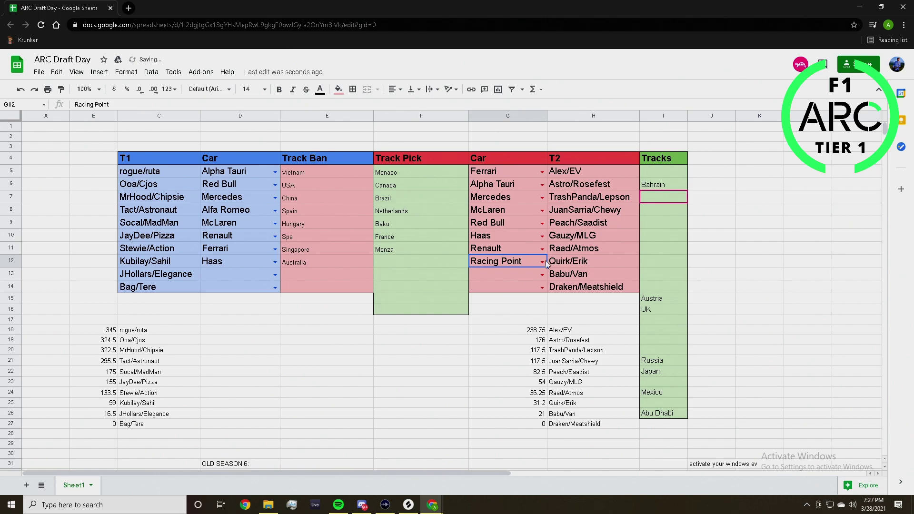
double_click(393, 260)
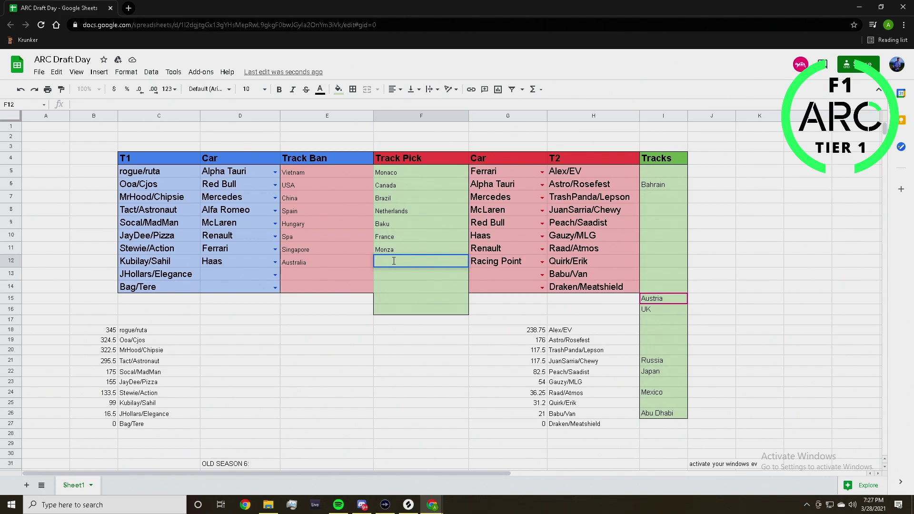
type("Japan")
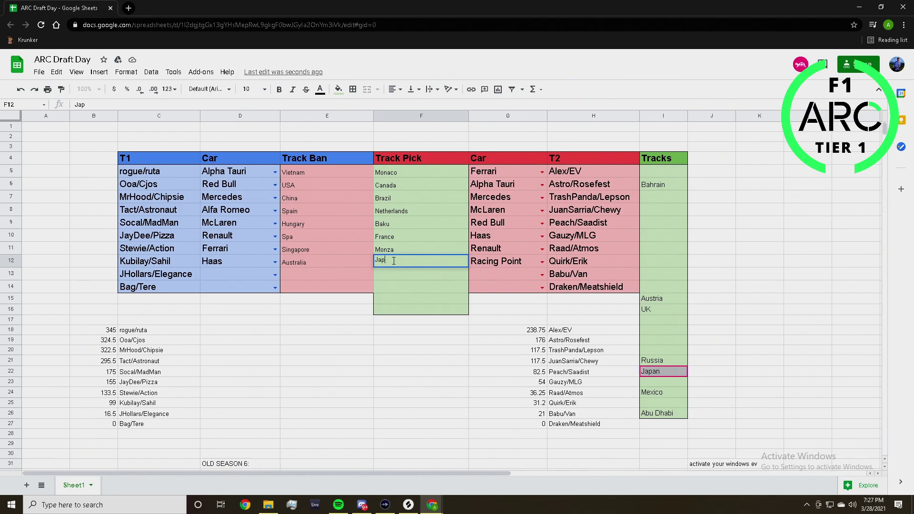
left_click(418, 276)
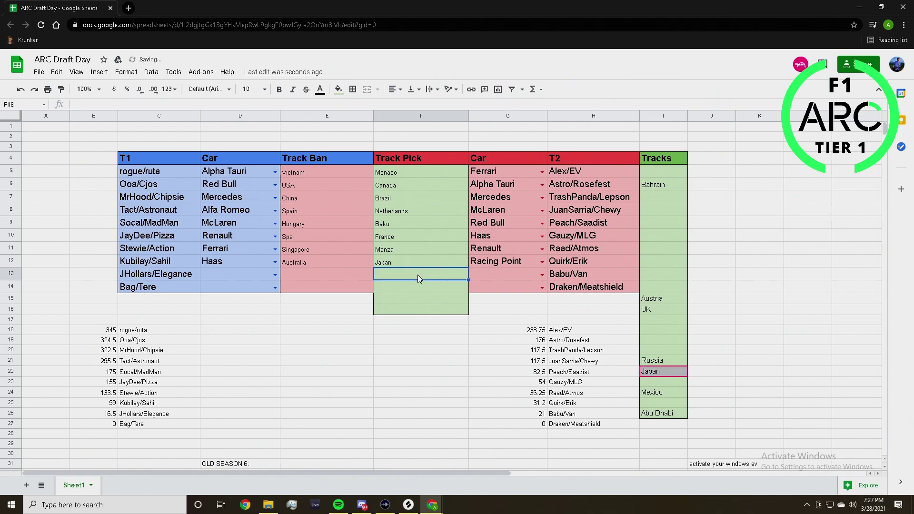
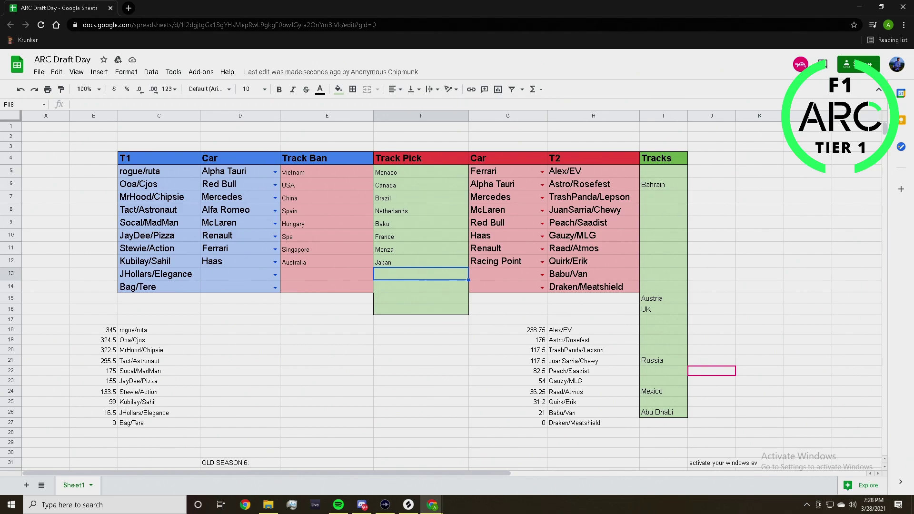
- For the T1 pair in row 13, choose Racing Point as the car and enter Abu Dhabi as the track ban
left_click(362, 505)
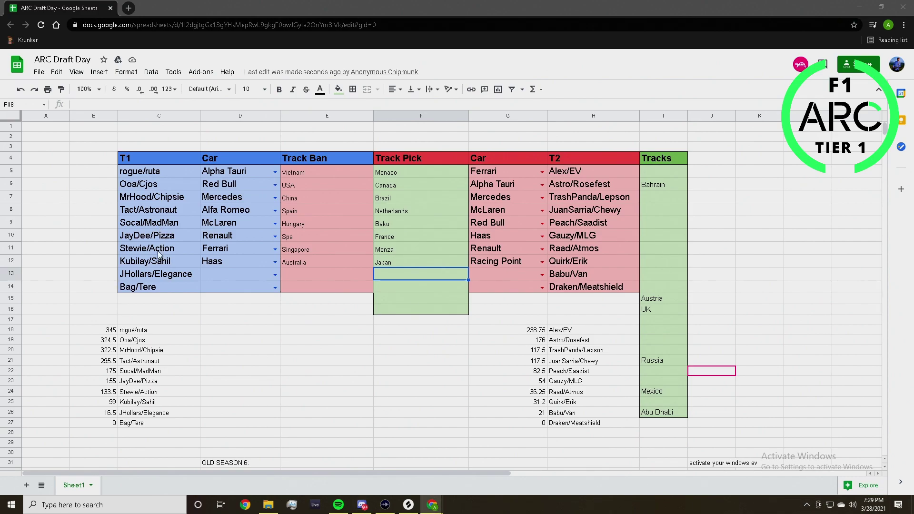
left_click(275, 275)
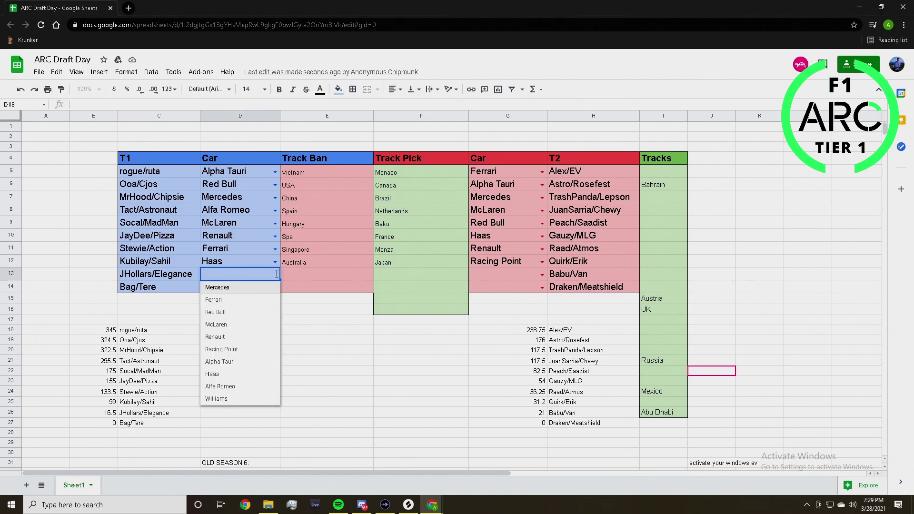
left_click(238, 350)
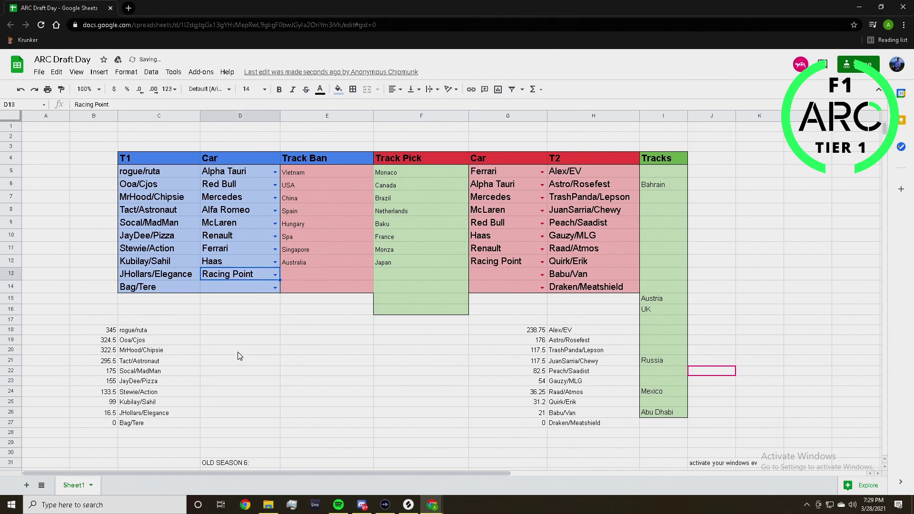
left_click(330, 274)
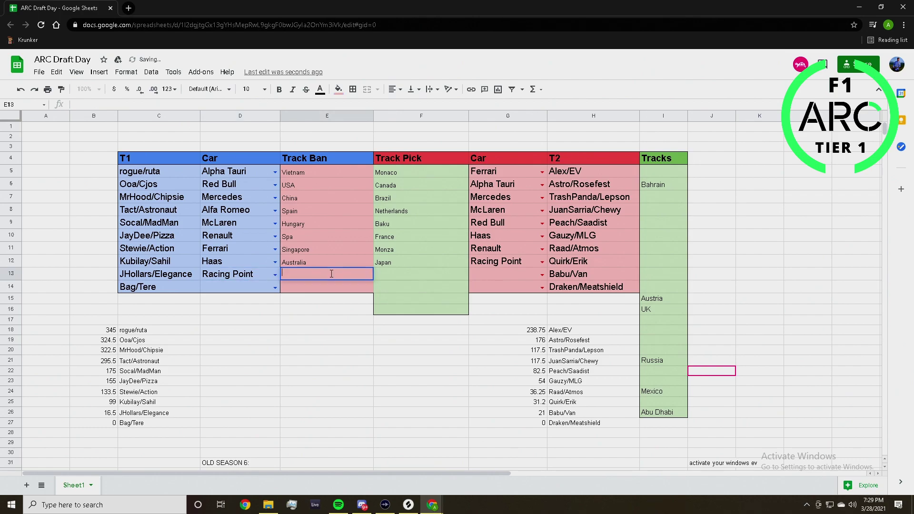
type("Abu Dhabi")
key("Return")
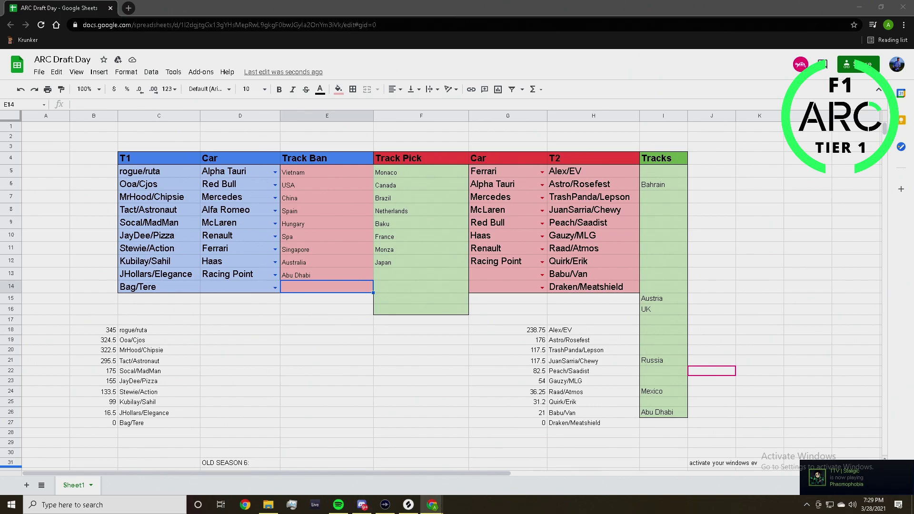
- For the T2 pair in row 13, choose Alfa Romeo as the car and enter Russia as the track pick
left_click(542, 275)
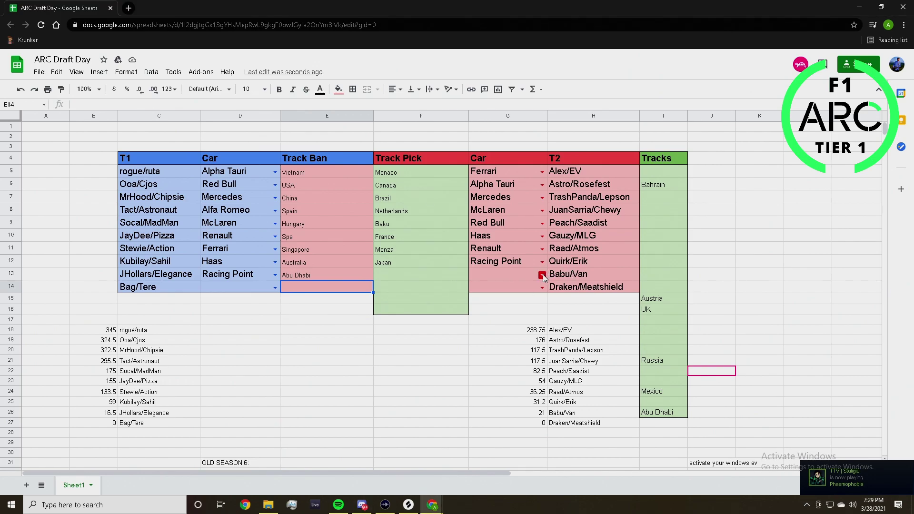
left_click(523, 386)
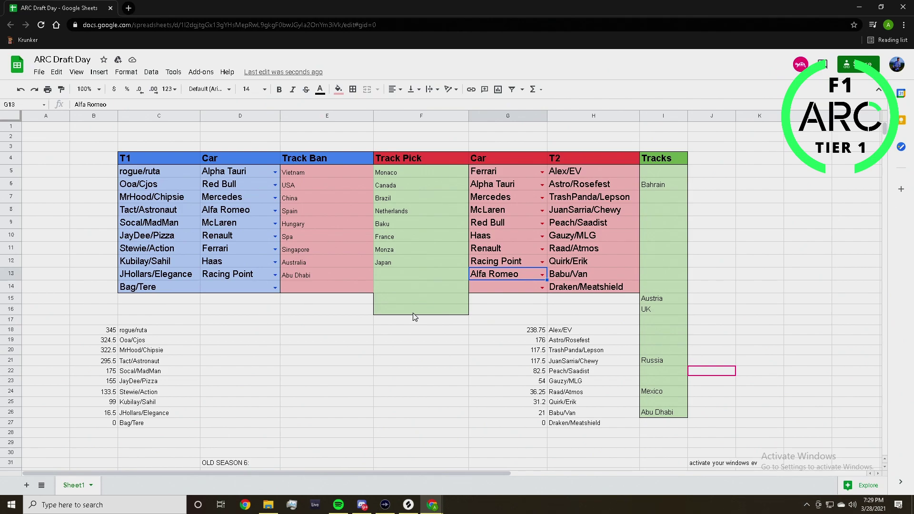
double_click(401, 277)
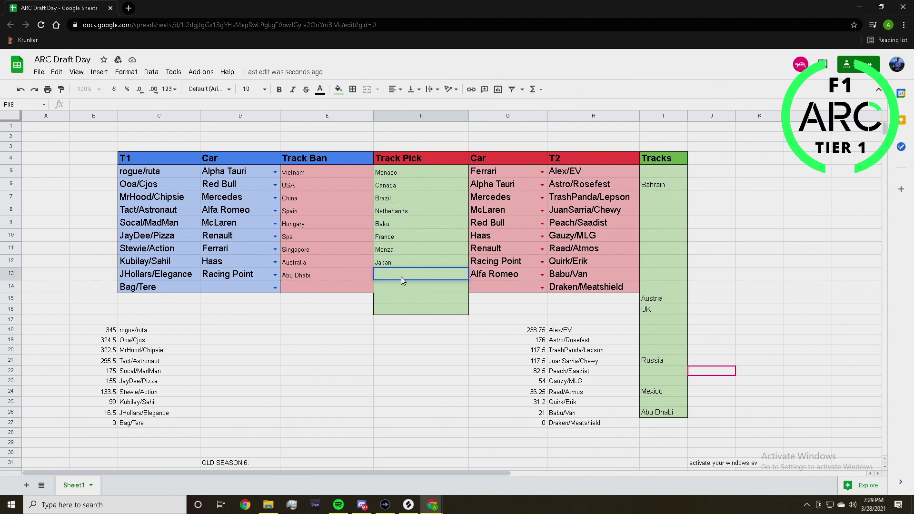
type("Russaia")
key("Return")
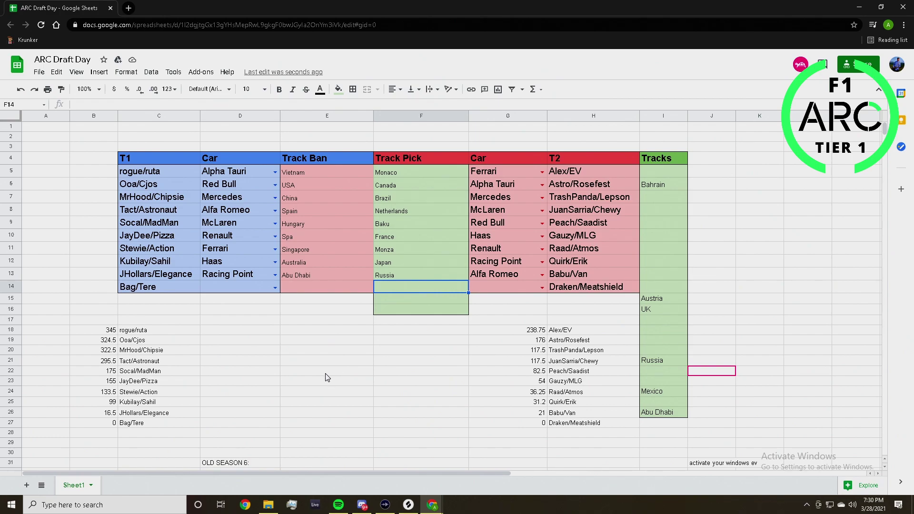
- In row 14, enter Bahrain as the T1 pair's track ban and choose Williams as the car for both the T1 and T2 pairs
key("alt+Tab")
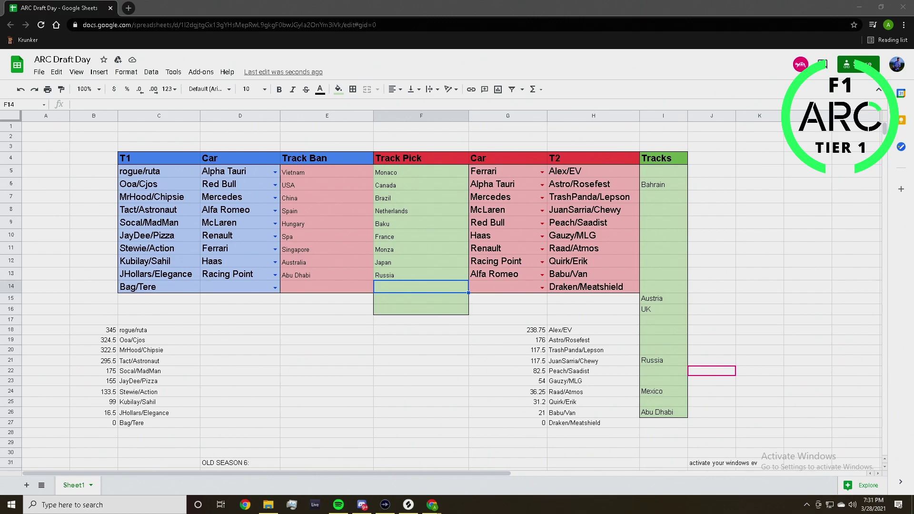
left_click(275, 287)
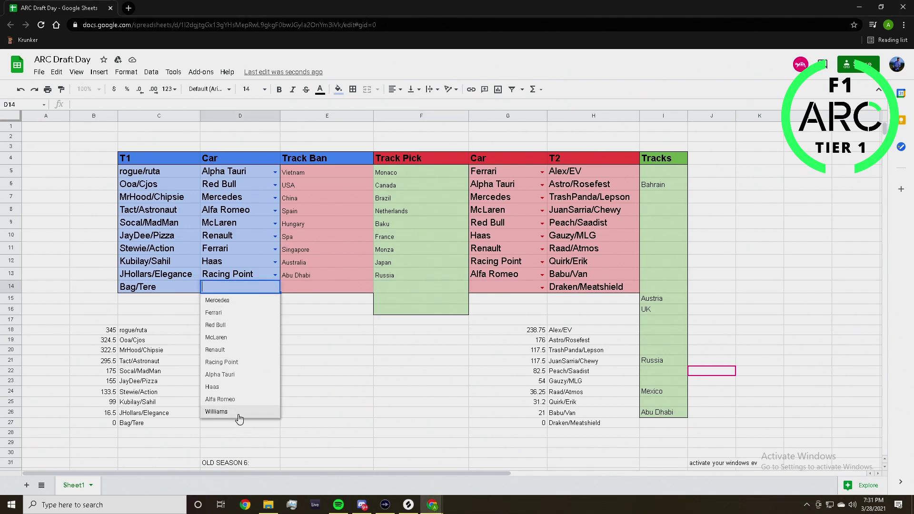
double_click(324, 288)
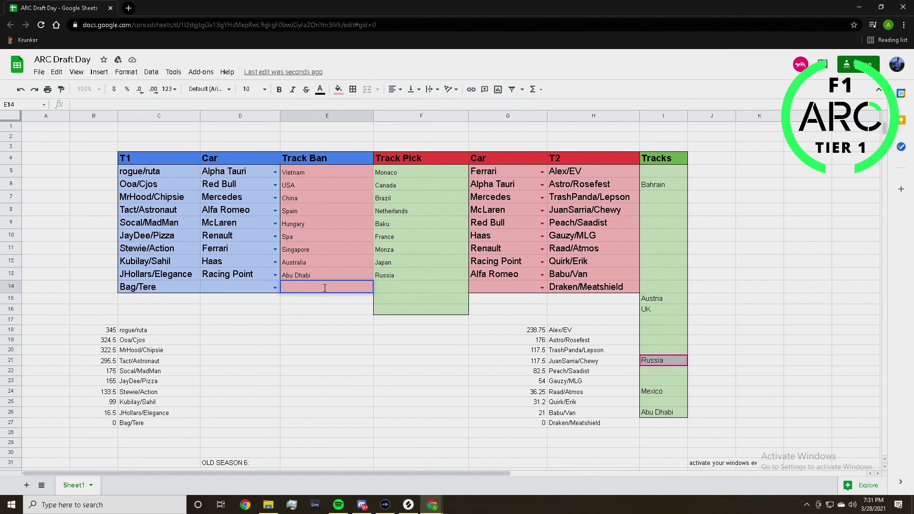
type("Bahr")
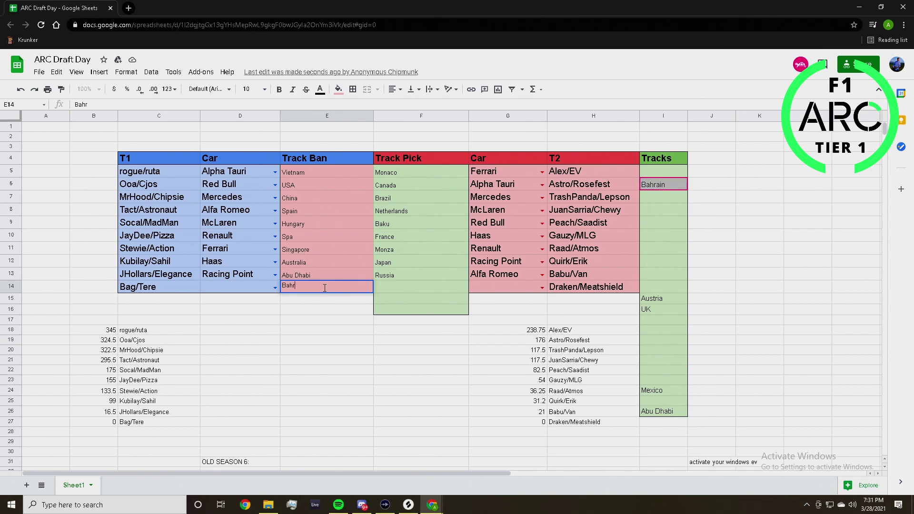
type("ain")
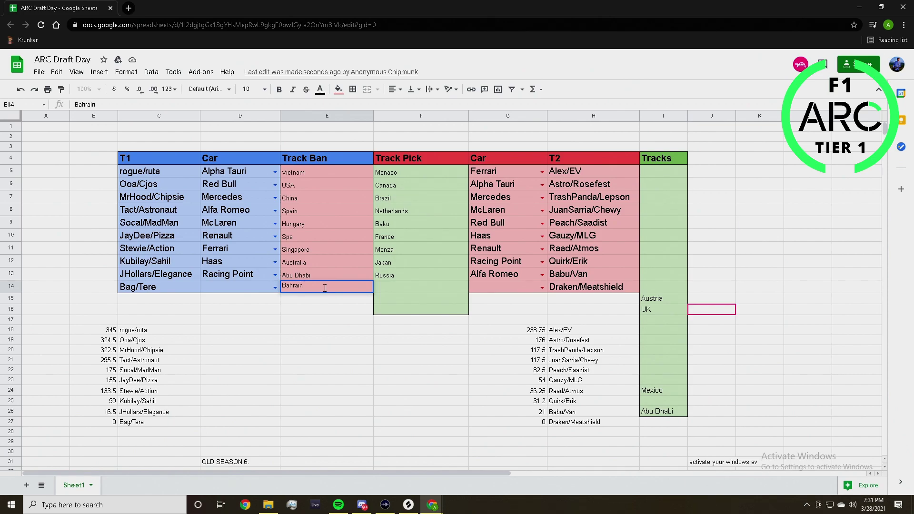
left_click(224, 286)
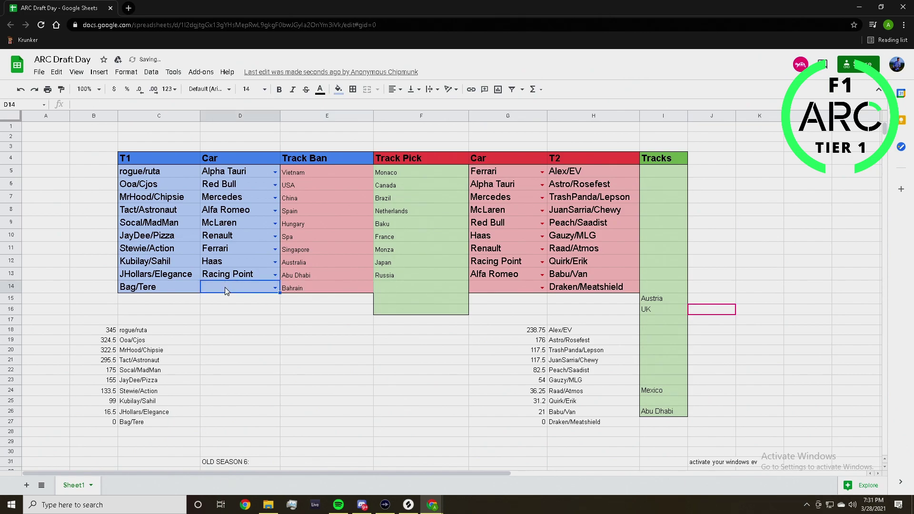
left_click(275, 288)
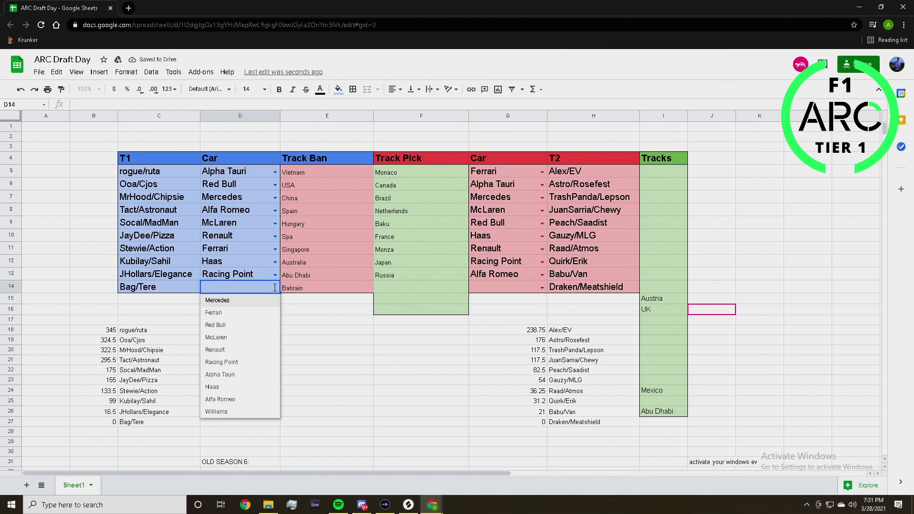
left_click(248, 412)
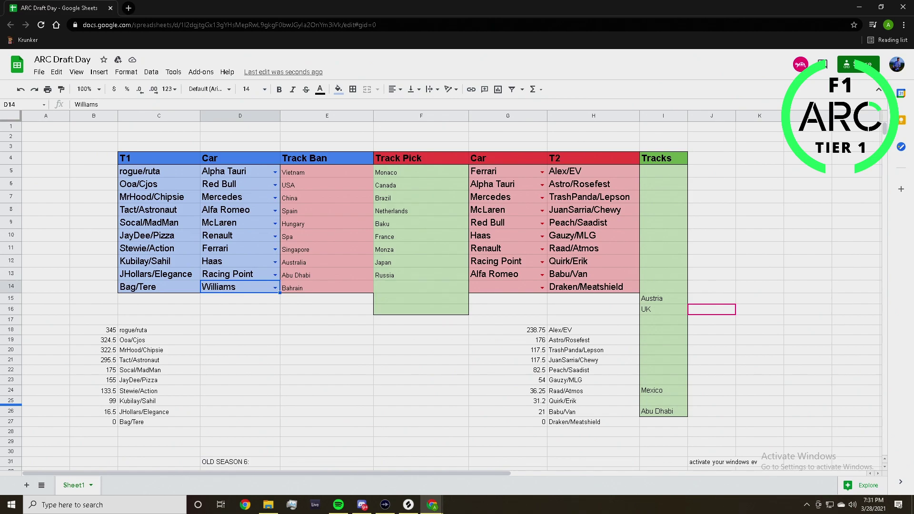
left_click(542, 286)
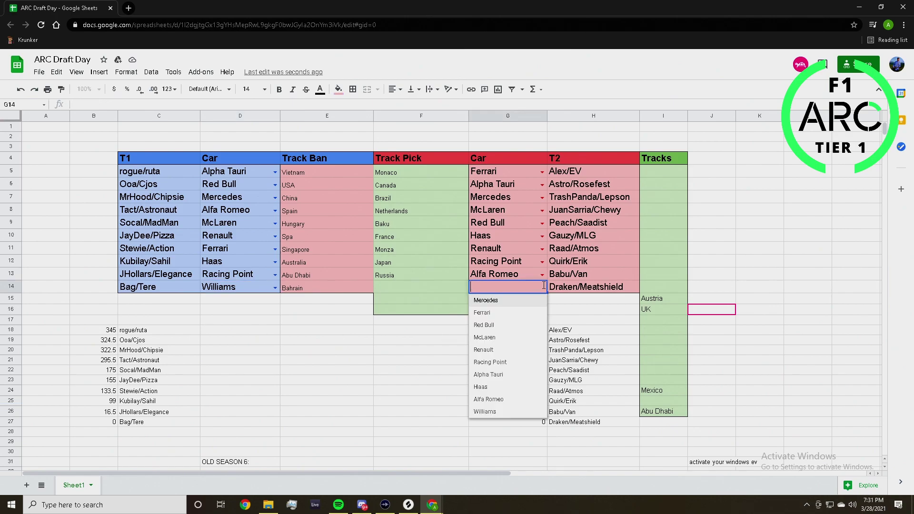
left_click(514, 413)
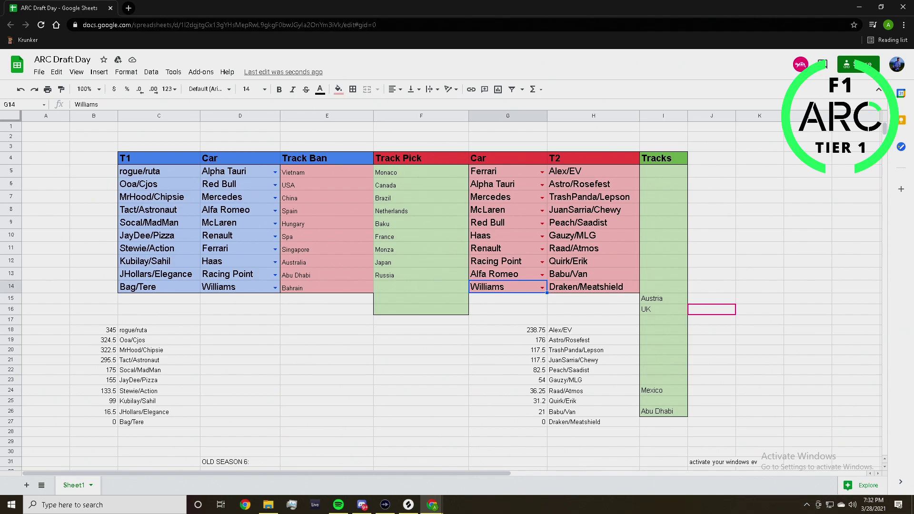
- Re-enter the ending of Bahrain in the T1 pair's track ban in row 14
key("alt+Tab")
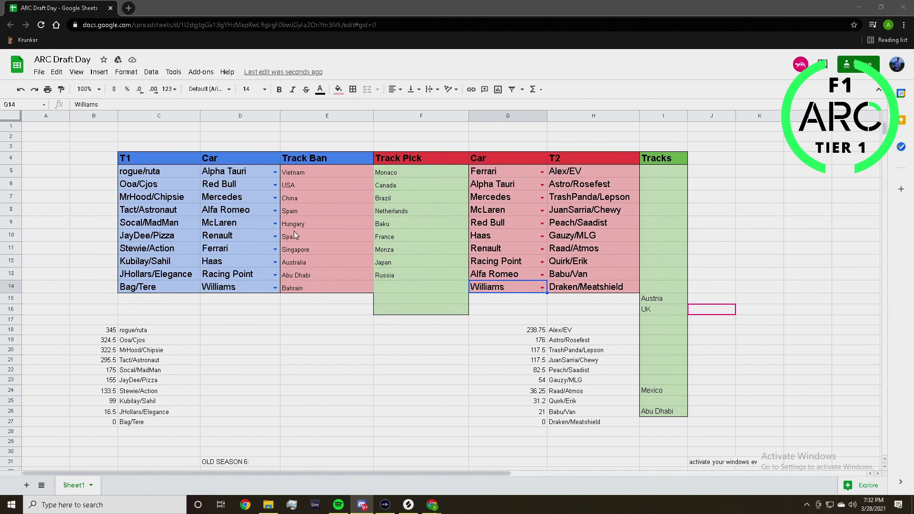
key("alt+Tab")
double_click(322, 287)
key("BackSpace")
key("BackSpace")
key("BackSpace")
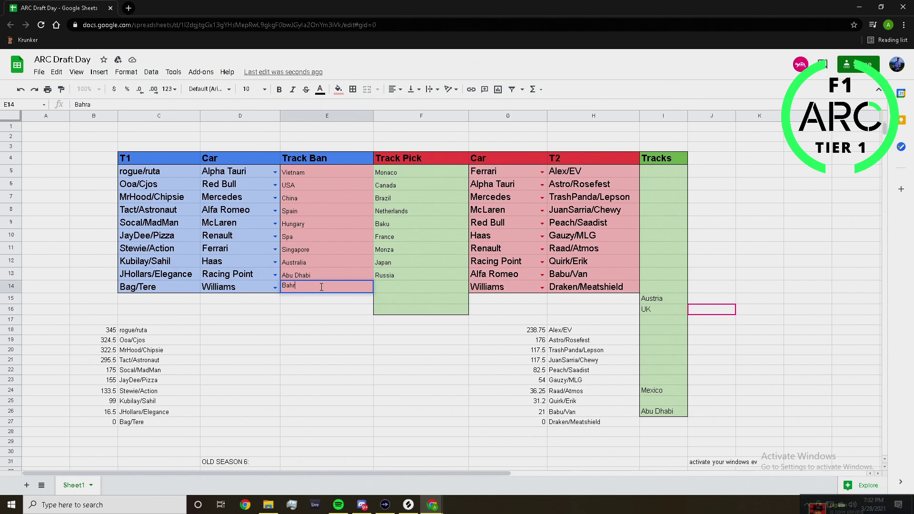
type("ain")
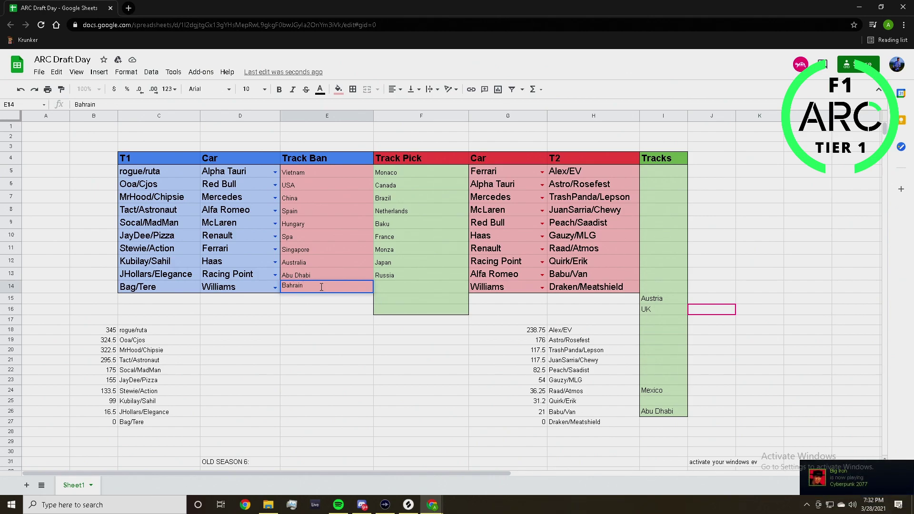
key("Return")
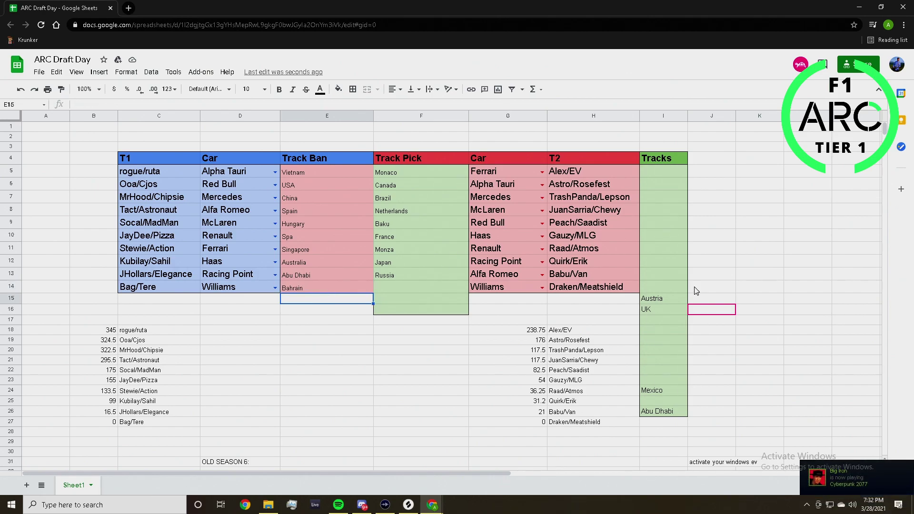
- Enter Austria as the track pick for the T2 pair in row 14
left_click(527, 289)
left_click(444, 291)
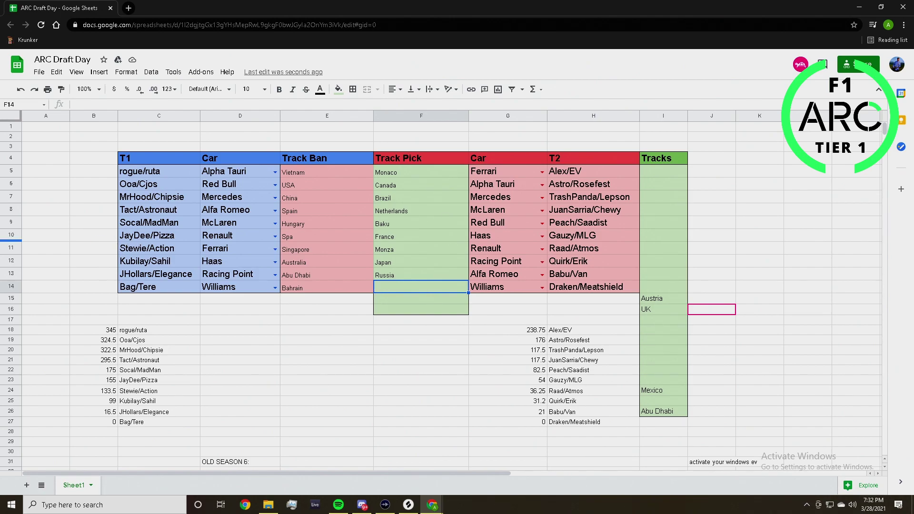
key("alt+Tab")
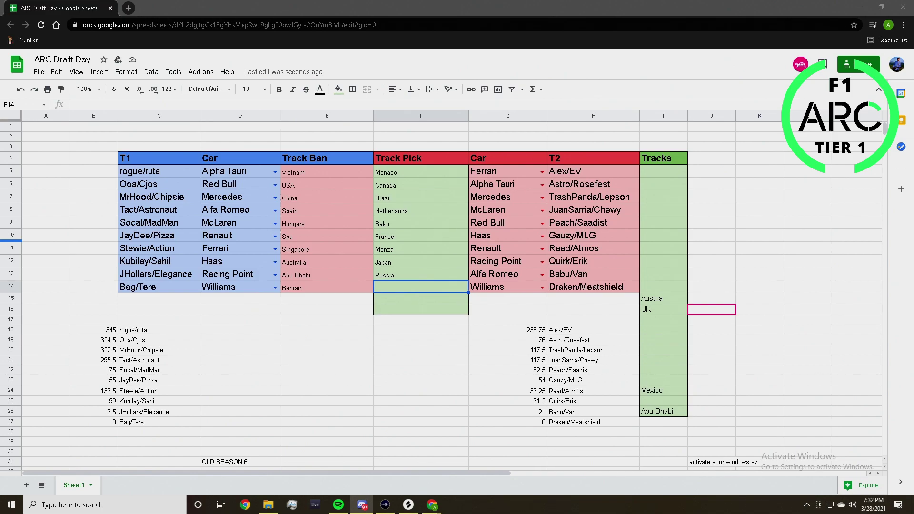
left_click(421, 289)
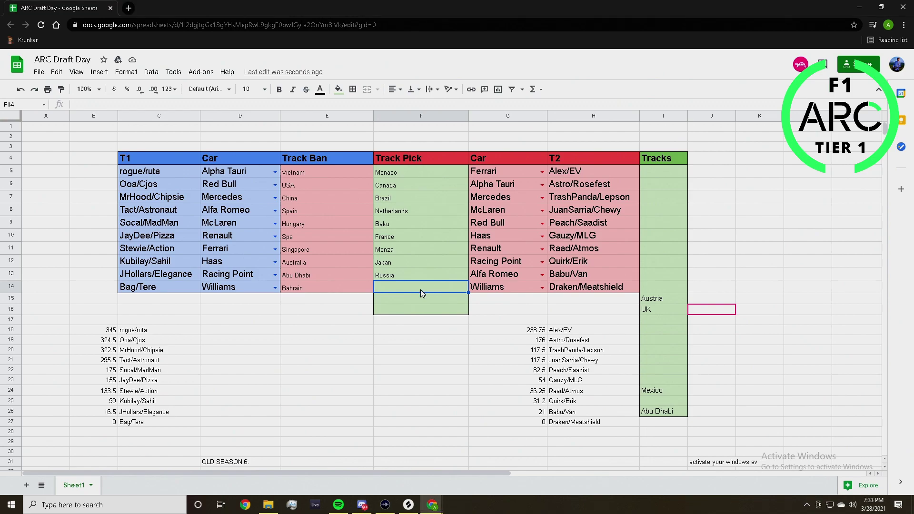
double_click(421, 290)
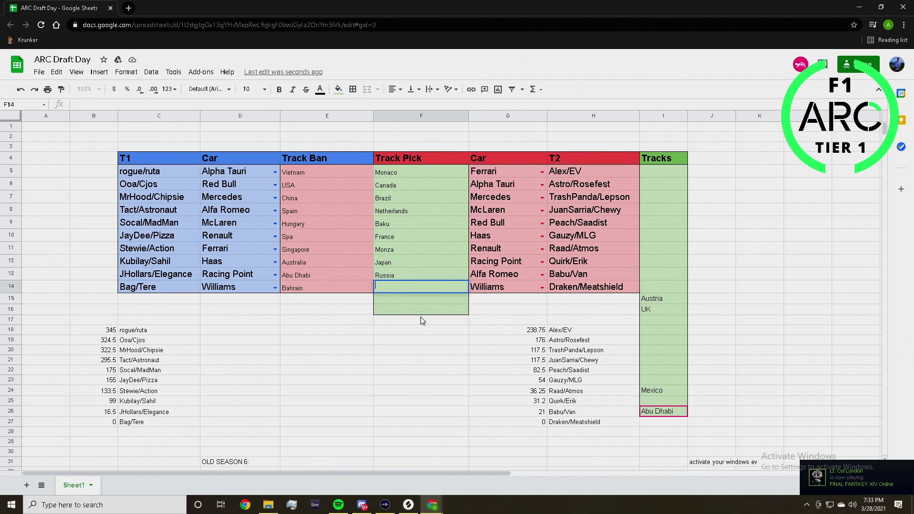
double_click(413, 287)
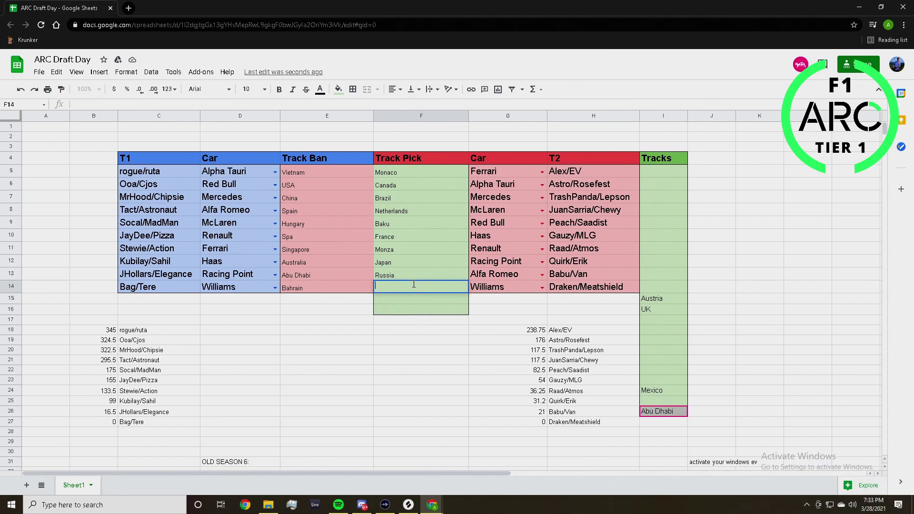
type("Aust")
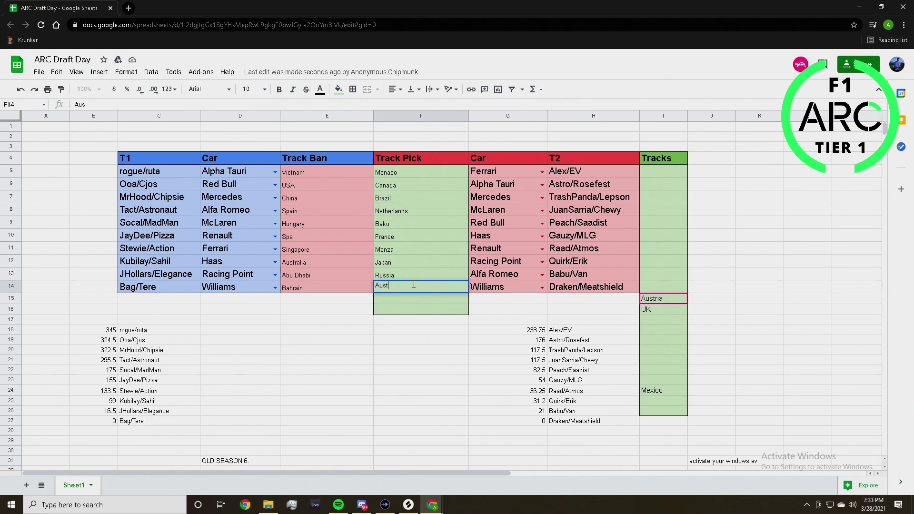
type("ria")
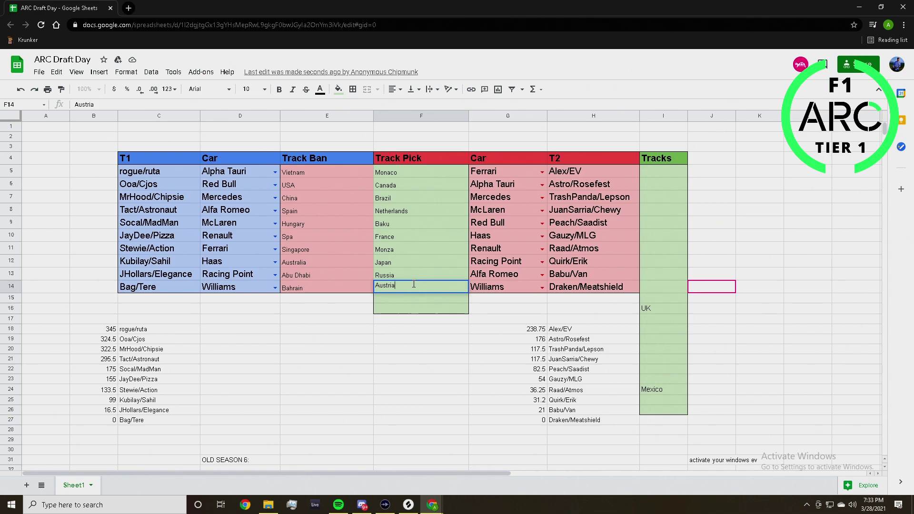
- Add the two extra track picks below the last pair: UK in row 15 and Mexico in row 16
left_click(417, 299)
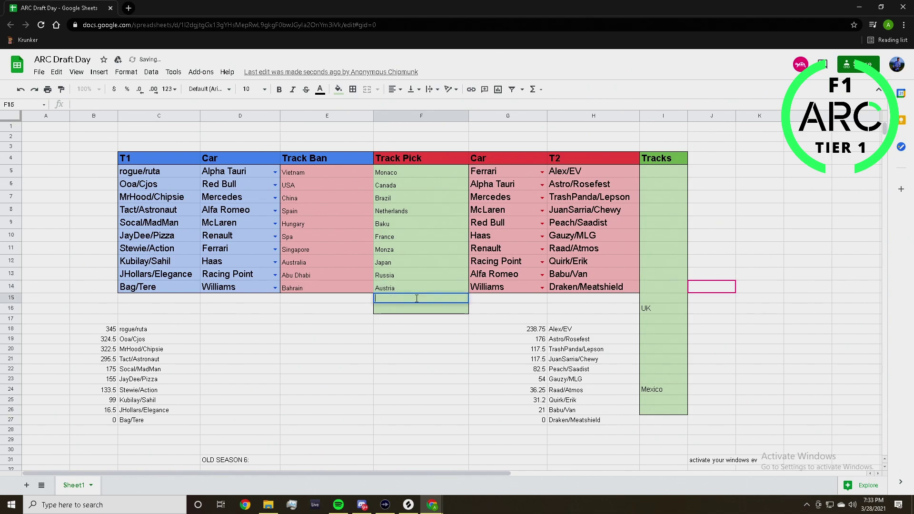
type("UK")
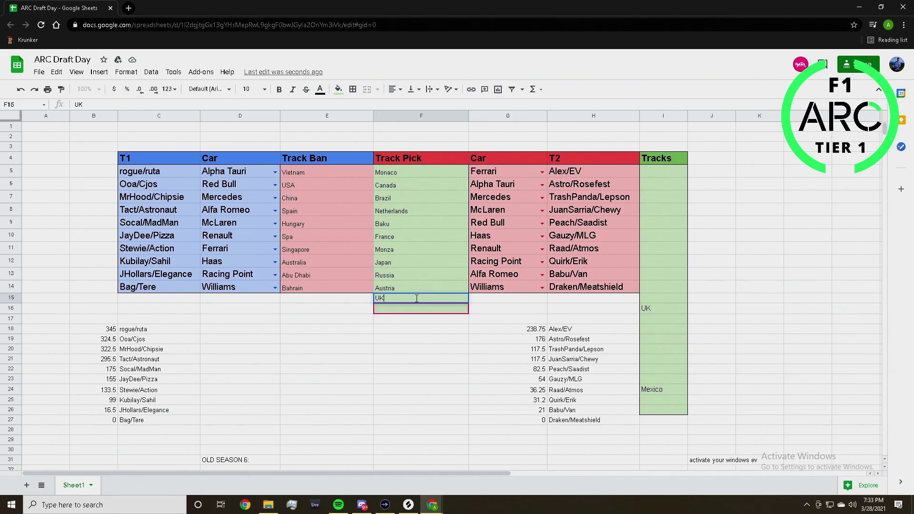
double_click(416, 309)
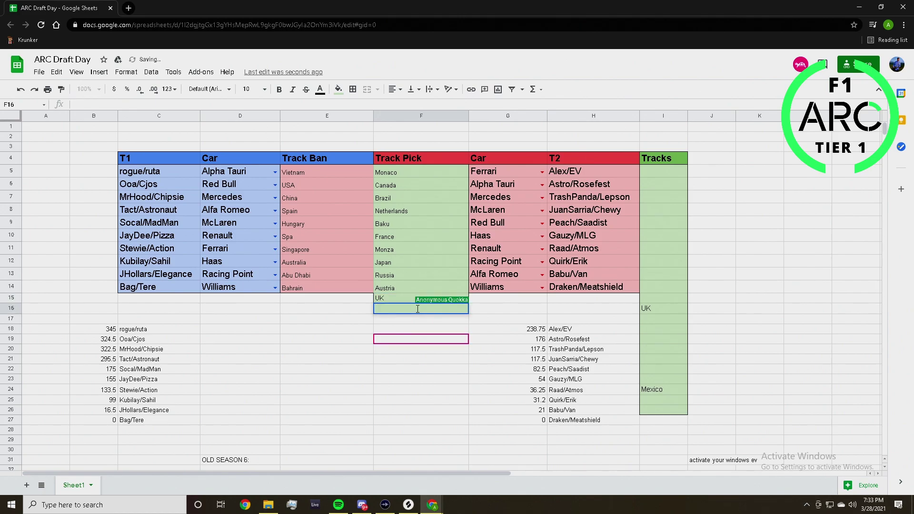
type("Mexi")
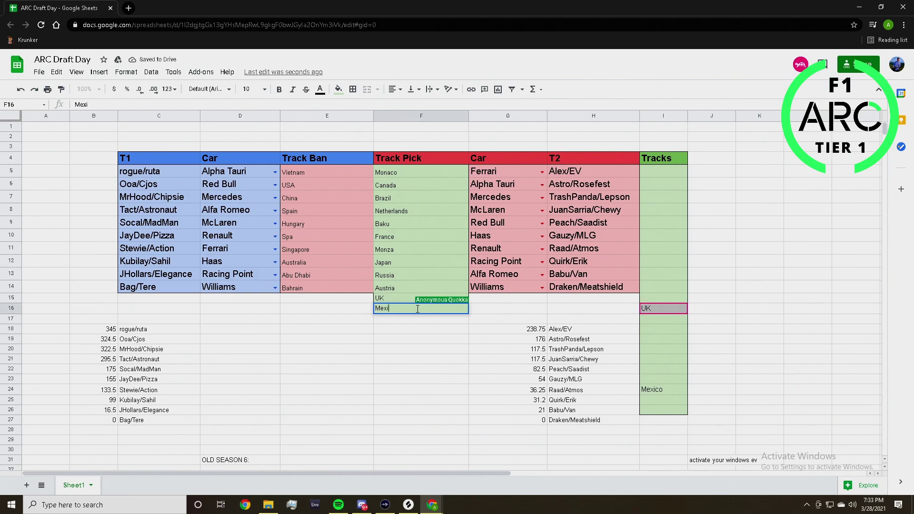
type("co")
key("Return")
key("Return")
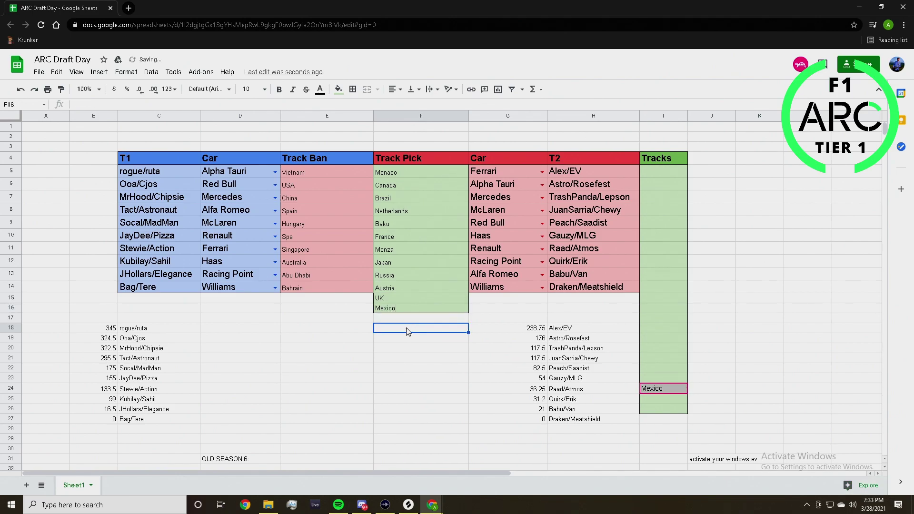